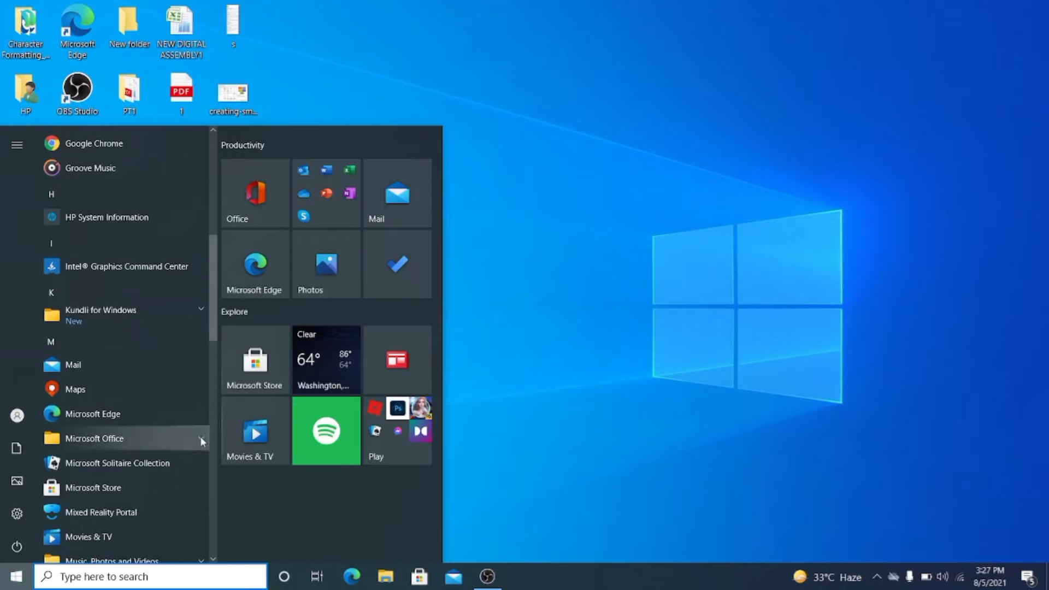
- Launch Microsoft Office Access 2007 from the Microsoft Office program group and close it again
left_click(200, 438)
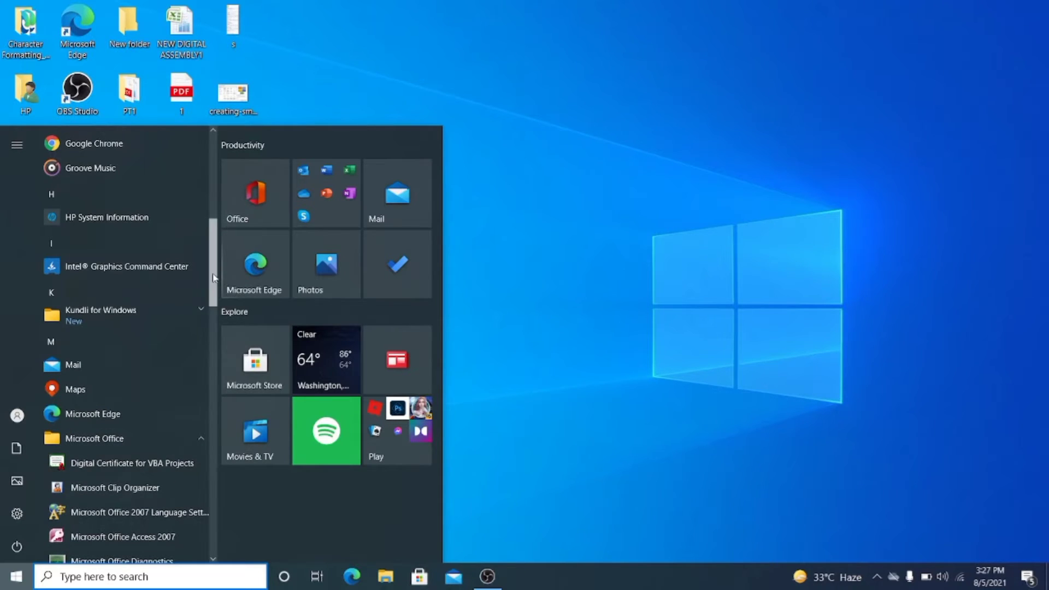
scroll(214, 310, "down", 2)
scroll(215, 310, "down", 2)
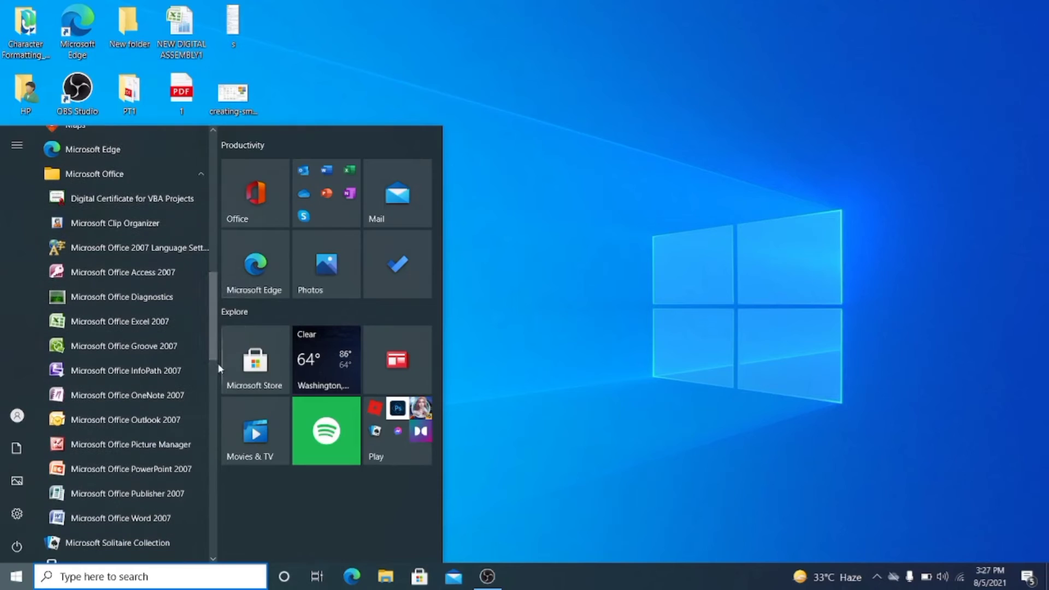
left_click(153, 280)
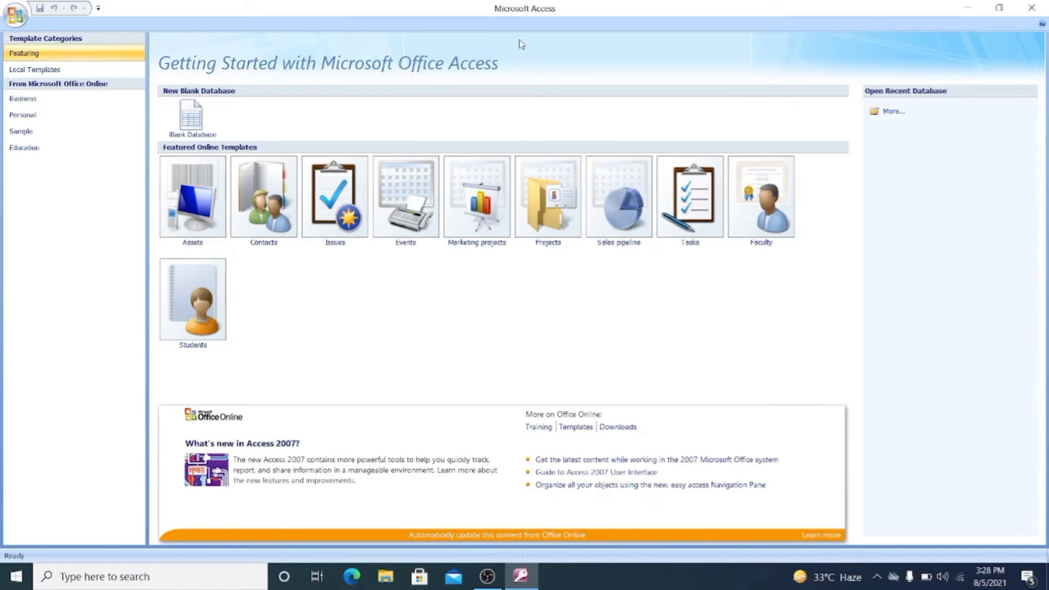
left_click(1033, 13)
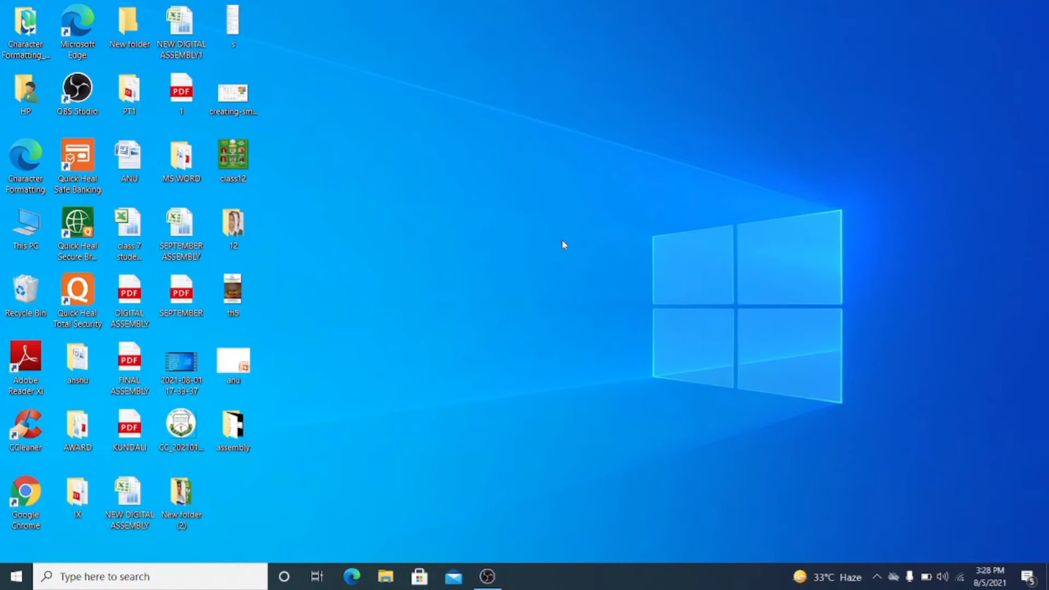
- Launch Microsoft Access with the Windows Run command msaccess
right_click(3, 578)
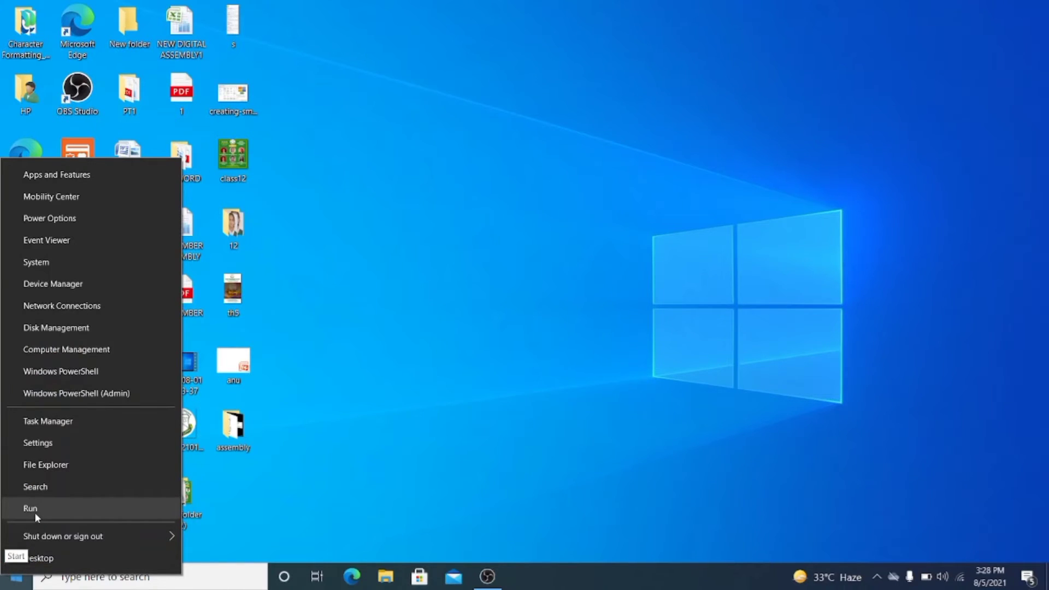
left_click(34, 511)
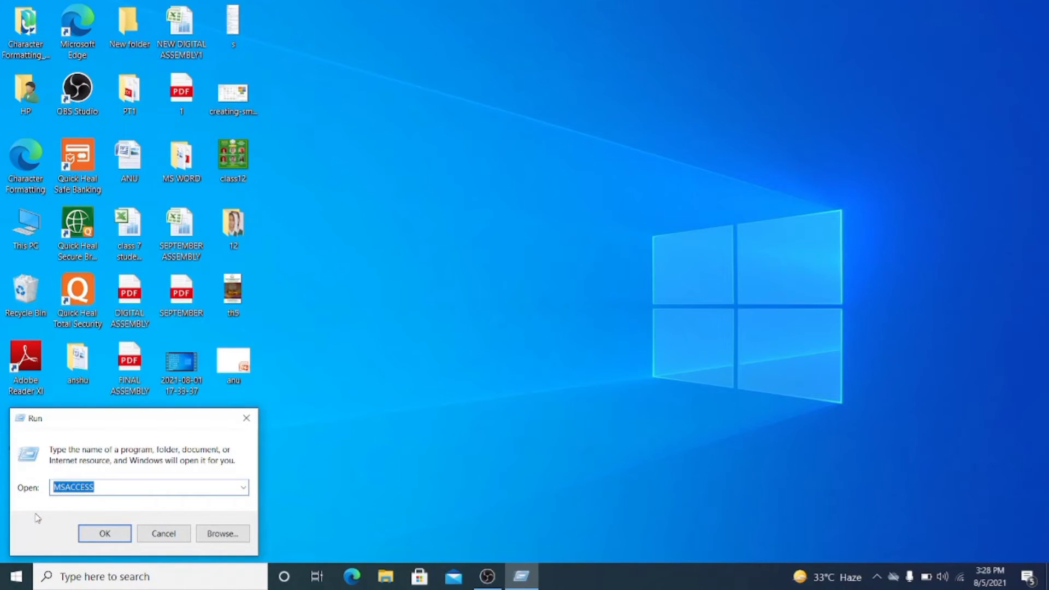
type("ms")
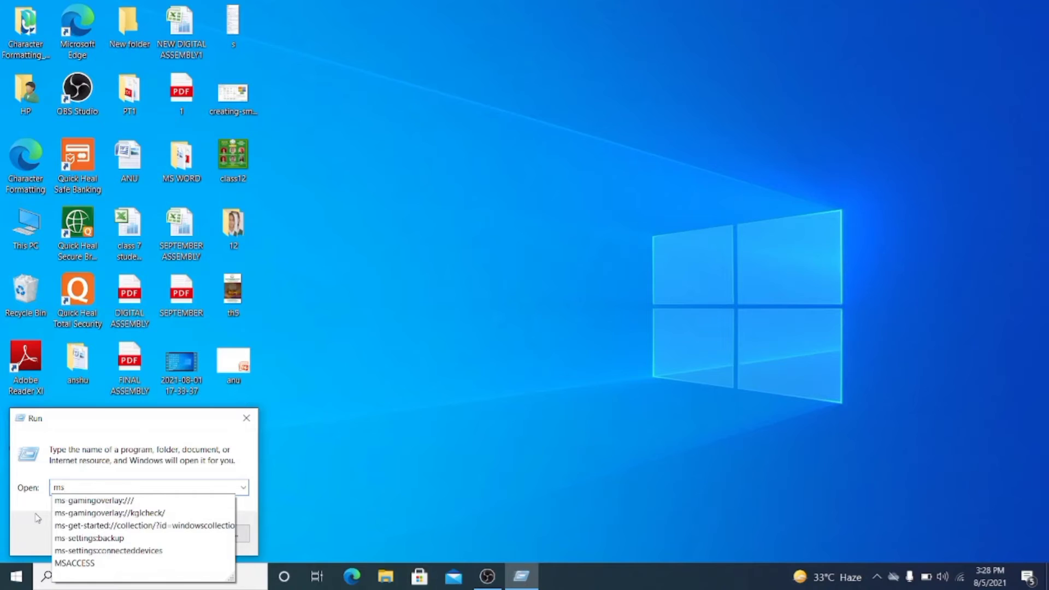
type("ace")
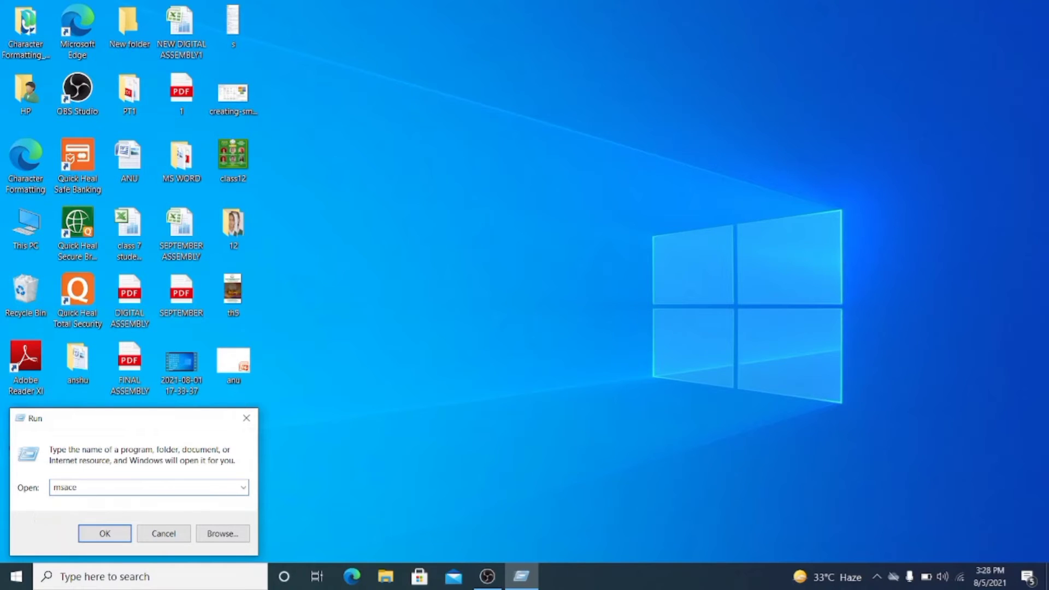
type("ss")
left_click(70, 487)
type("c")
left_click(108, 540)
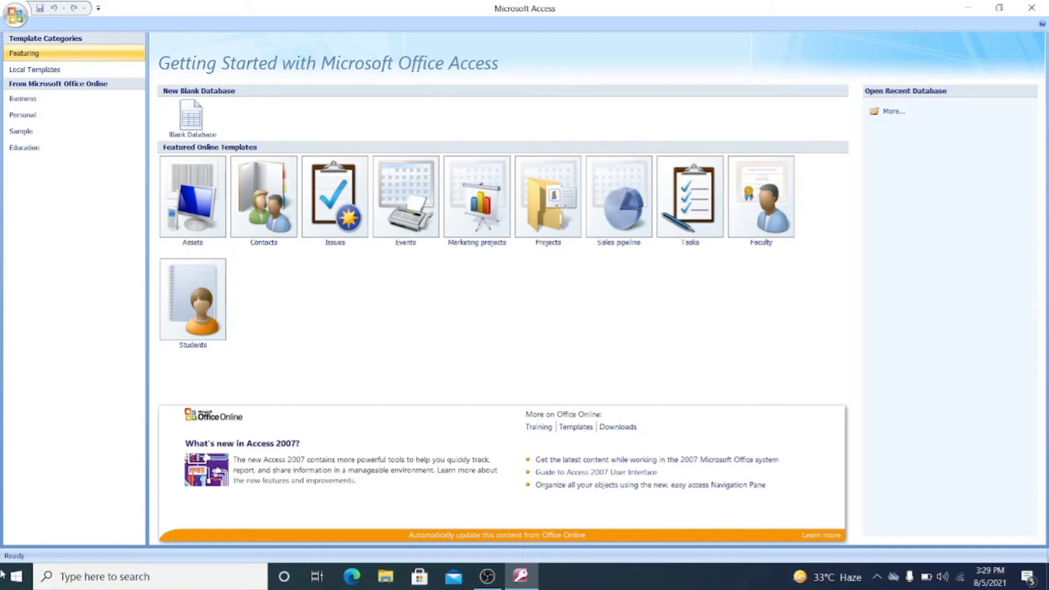
- Create a new blank database with the file name ARDEN
left_click(206, 121)
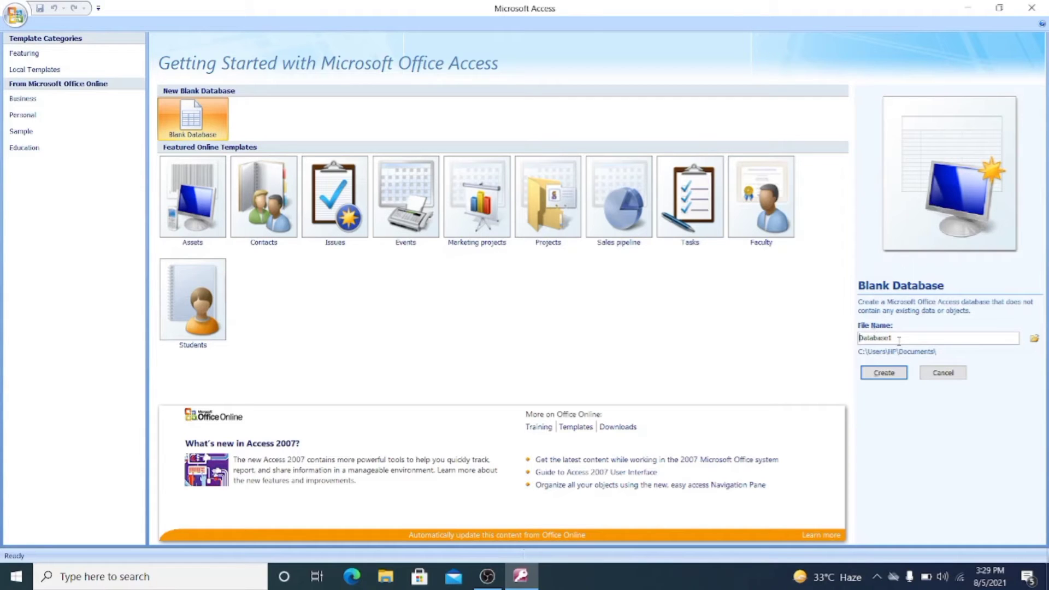
left_click_drag(899, 340, 858, 339)
key("Caps_Lock")
type("AF")
key("BackSpace")
type("RDEN")
left_click(886, 374)
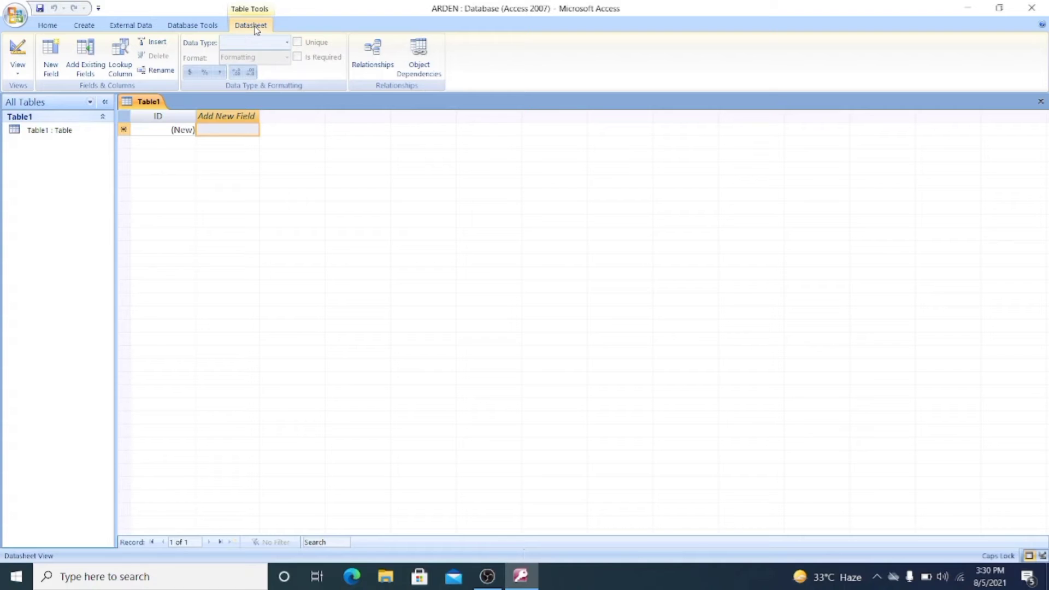
- Switch the new table to Design View, saving it under the name CLASS1
left_click(17, 76)
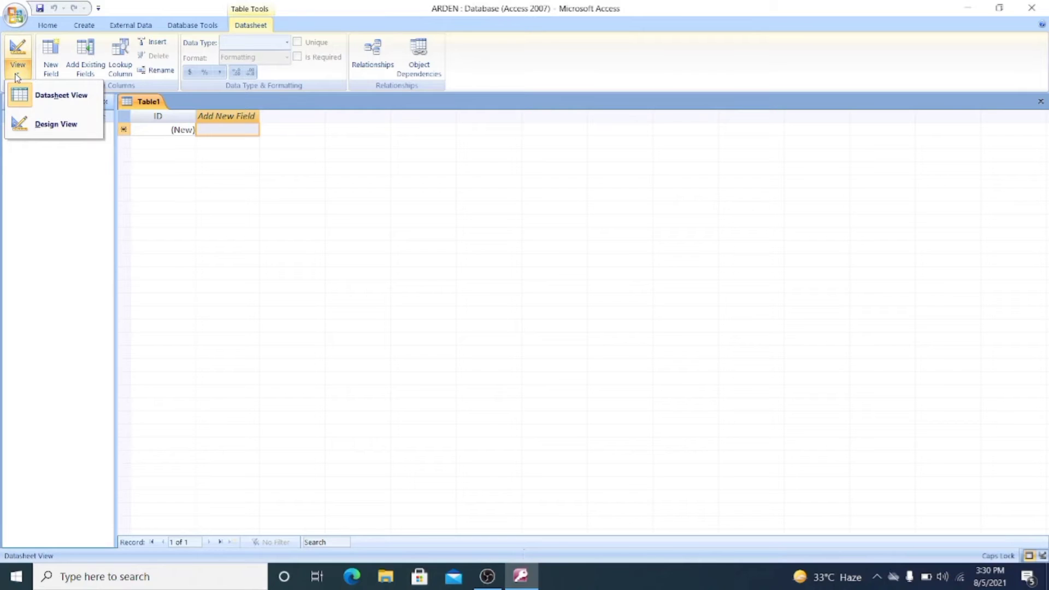
left_click(58, 126)
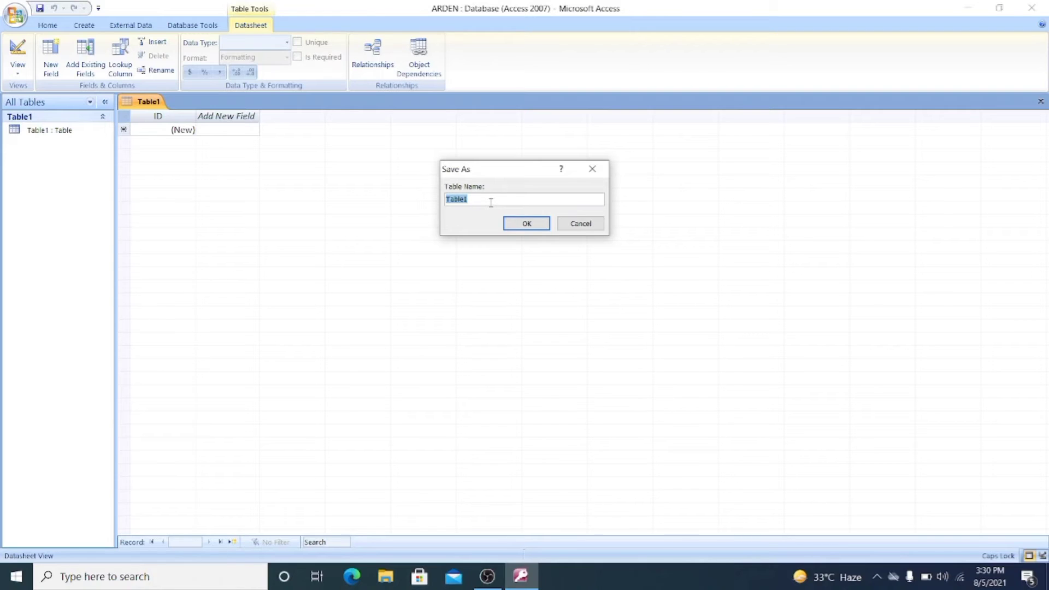
type("CLASS1")
left_click(527, 224)
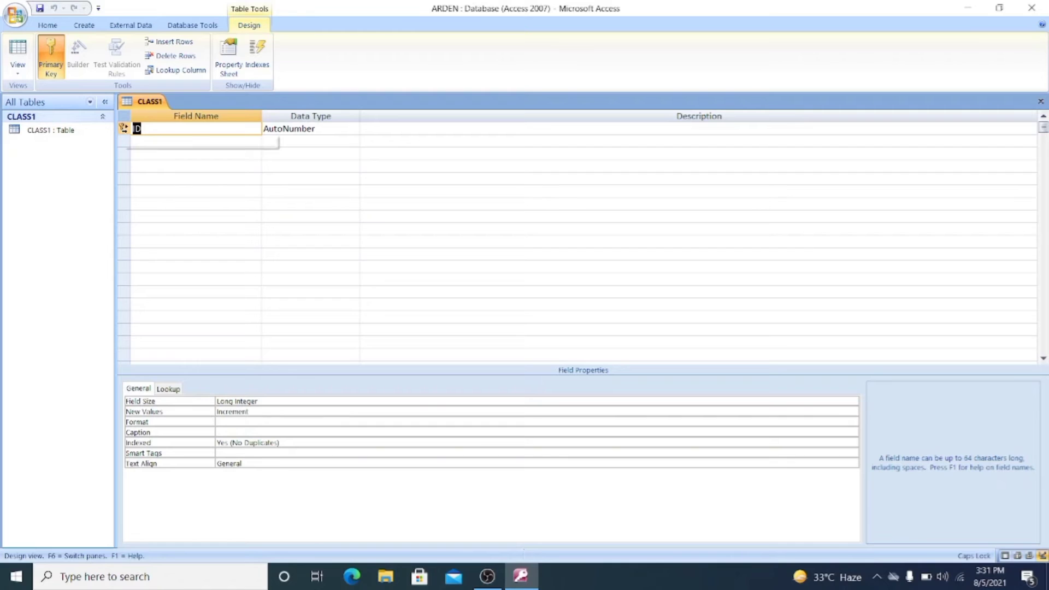
- Remove the primary key from the ID field of the CLASS1 table
left_click(145, 130)
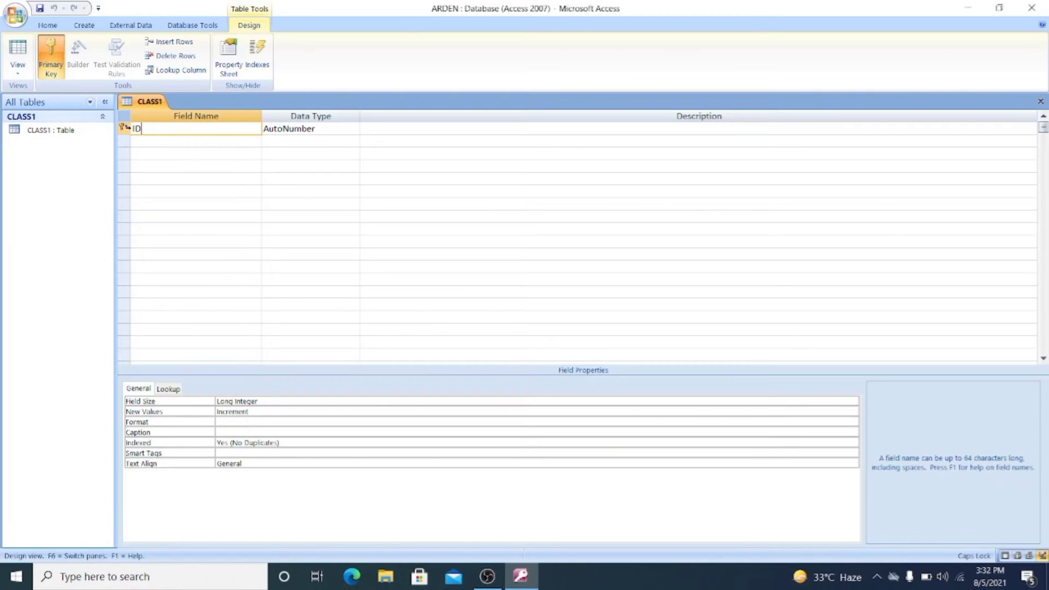
right_click(123, 127)
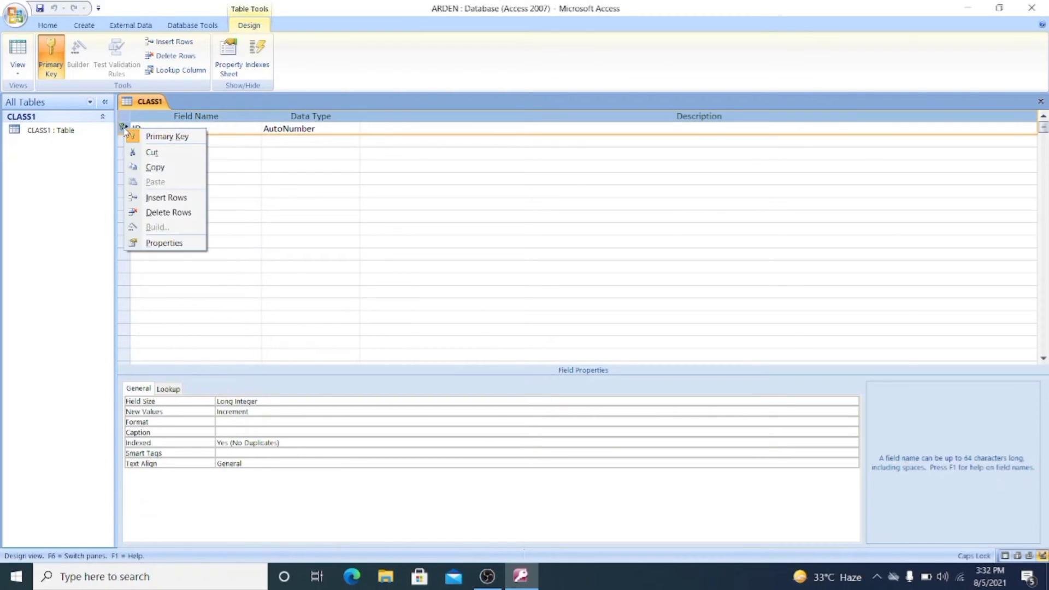
left_click(164, 136)
left_click(153, 141)
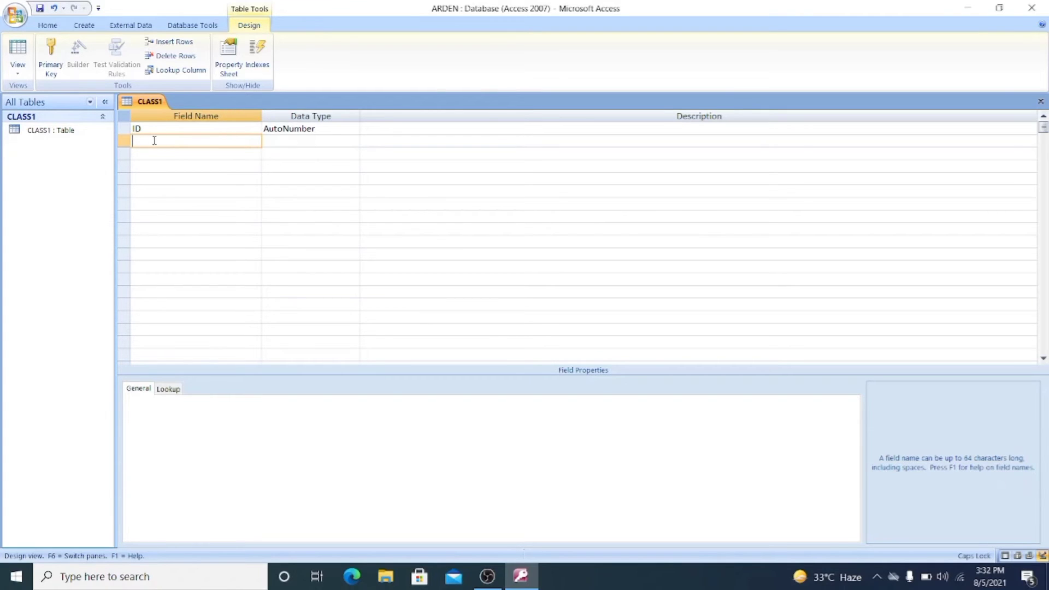
- Rename the ID field to ROLL NO and set its data type to Number
left_click(165, 134)
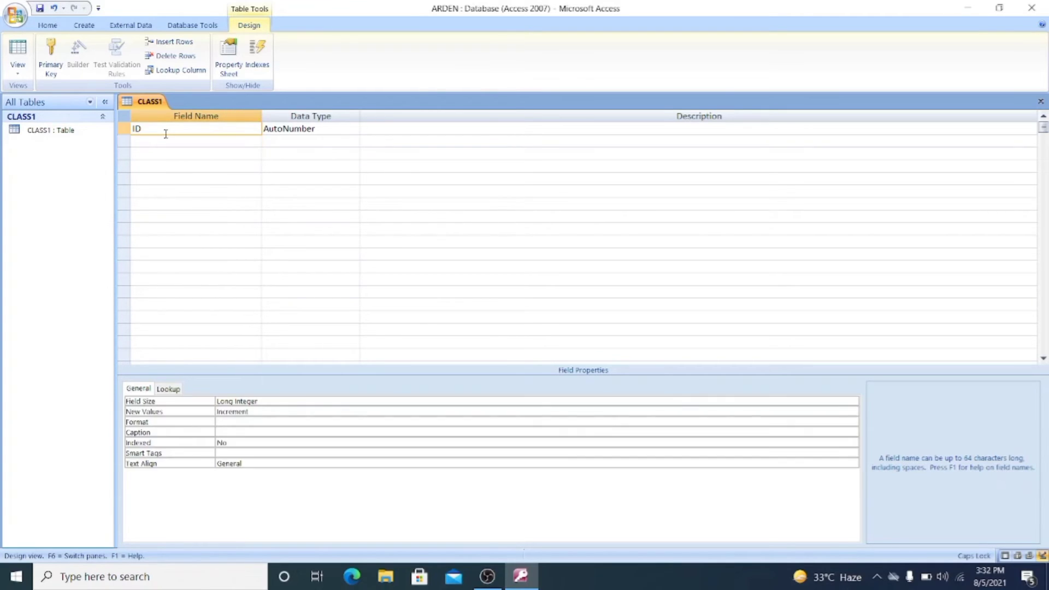
key("BackSpace")
key("BackSpace")
type("ROLL NO")
key("Tab")
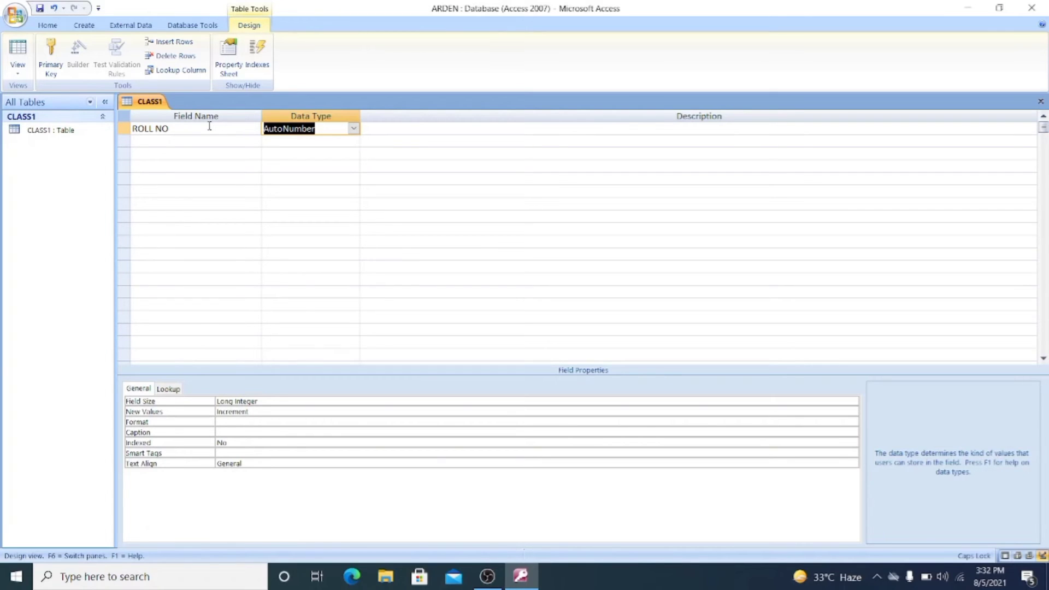
left_click(354, 129)
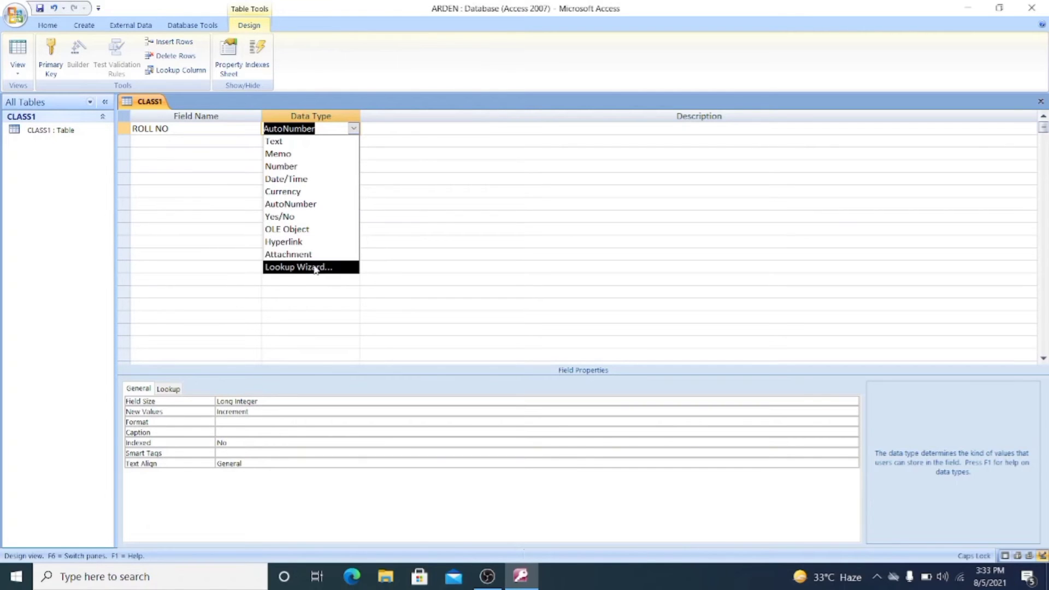
left_click(306, 167)
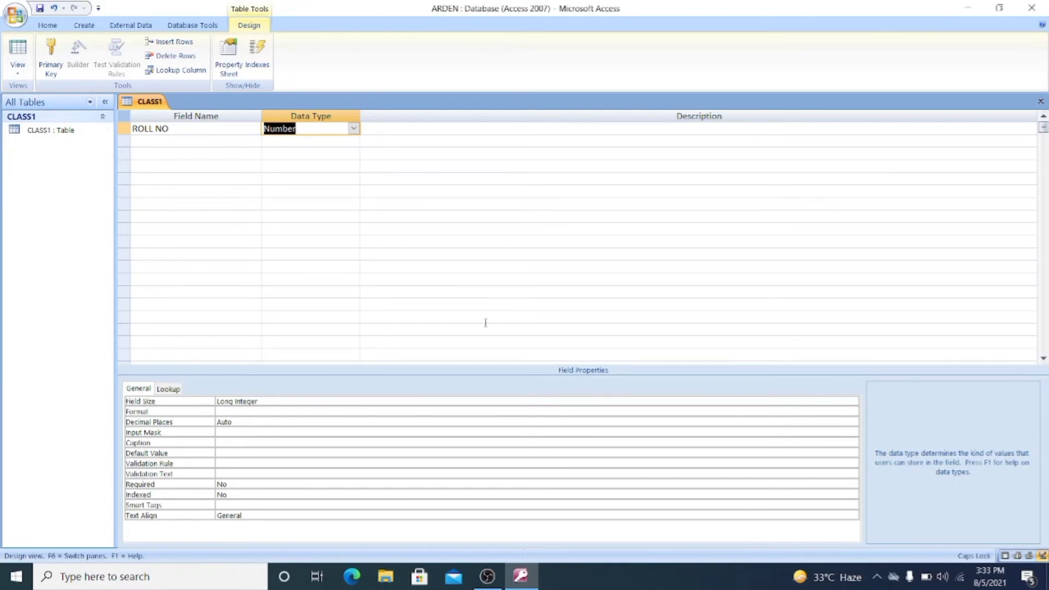
- Add a second field named NAME OF STUDENT with the Text data type
left_click(168, 145)
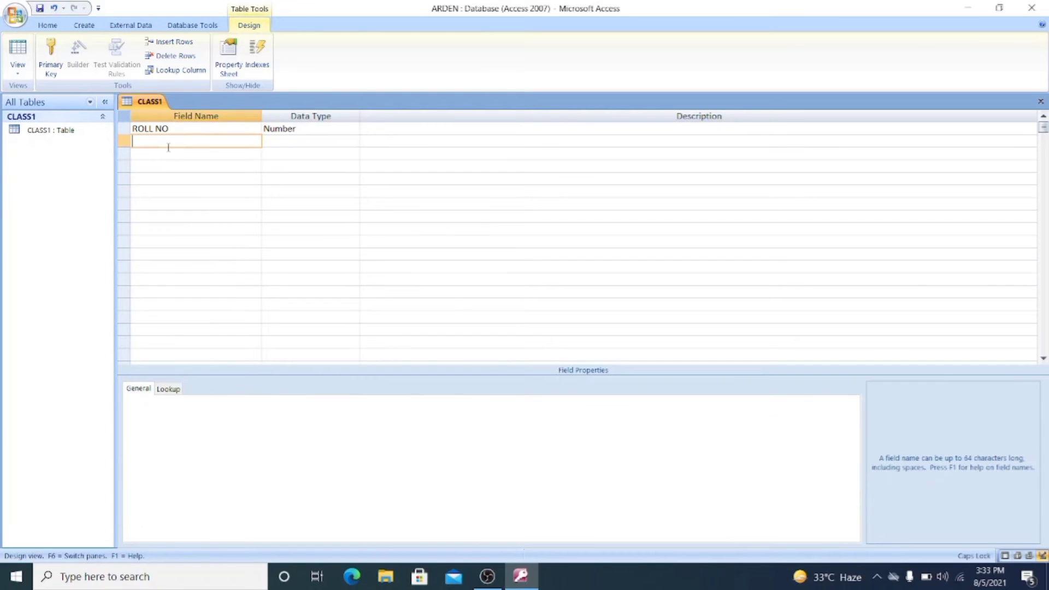
type("NAME OF STUDENT")
key("Tab")
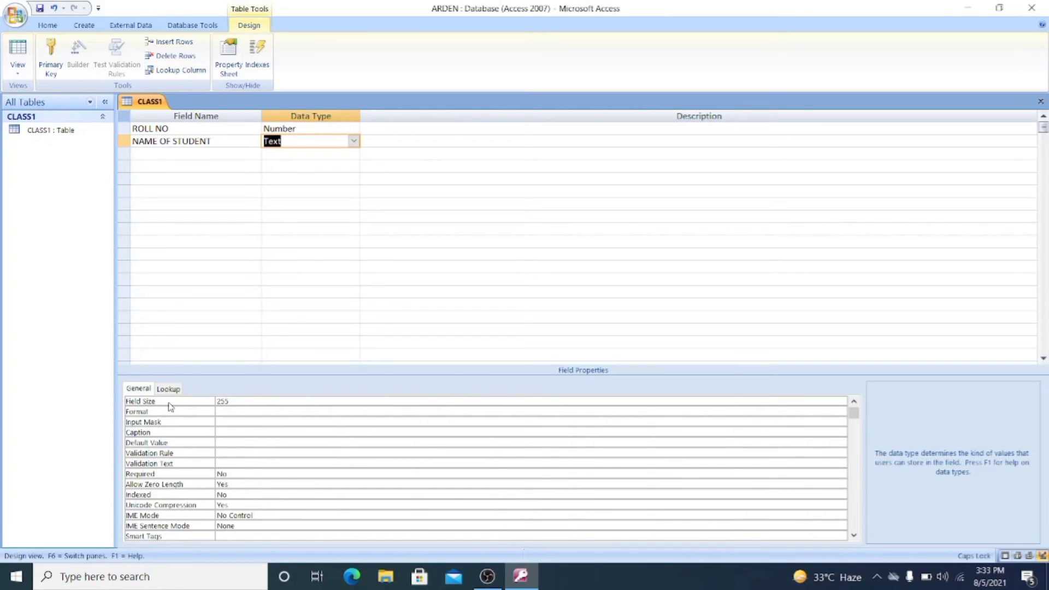
- Add a third field named GRADE, keeping Text as its data type
left_click(159, 152)
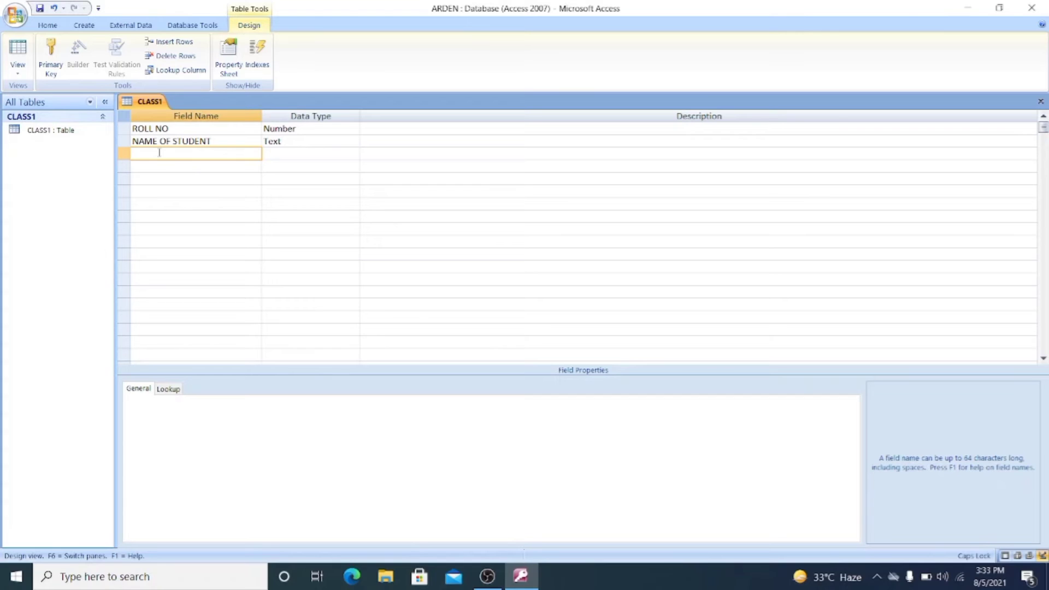
type("CL")
key("BackSpace")
key("BackSpace")
type("GRADE")
left_click(285, 153)
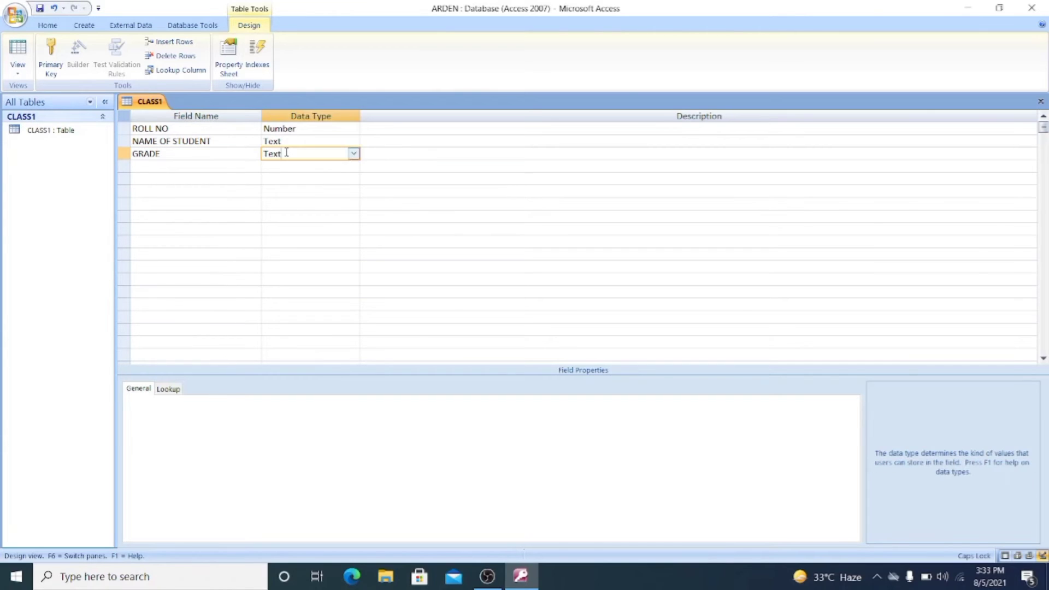
left_click(354, 154)
left_click(353, 155)
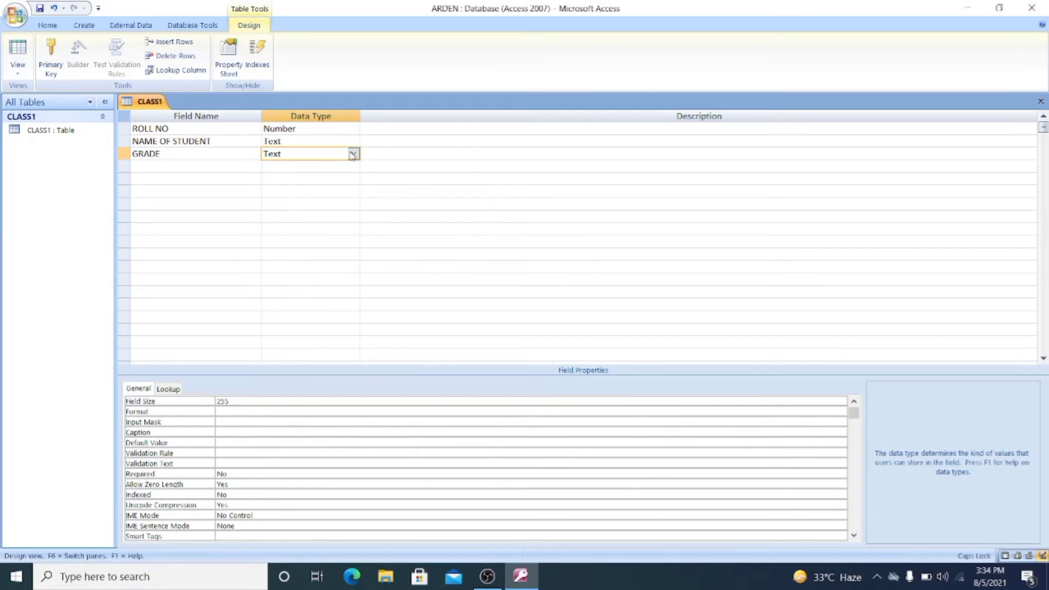
- Add a fourth field named EMAIL with the Hyperlink data type and save the table design
left_click(160, 170)
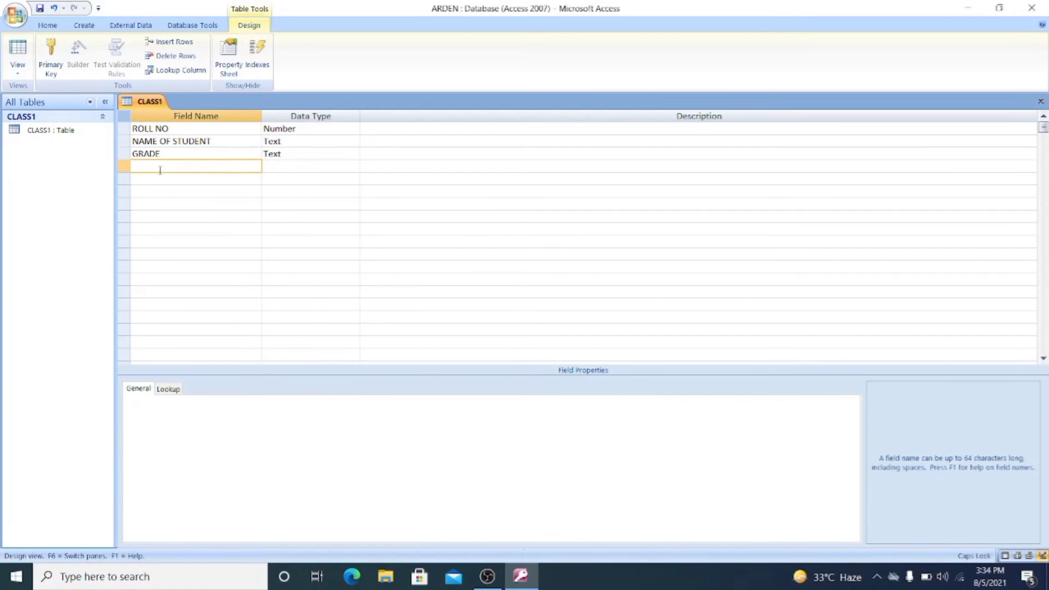
type("EMAILS")
key("BackSpace")
key("Tab")
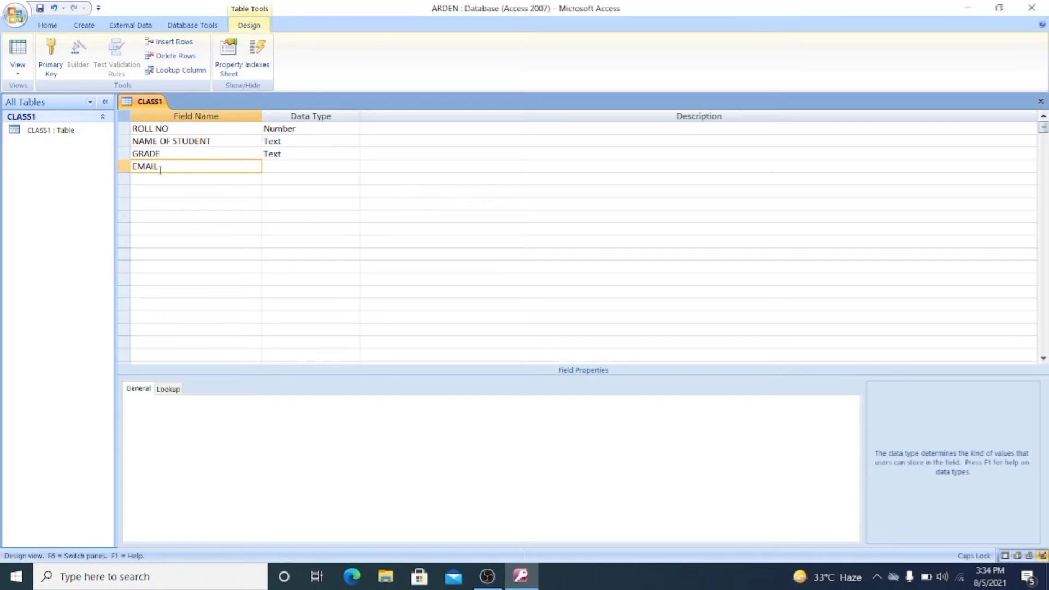
left_click(354, 166)
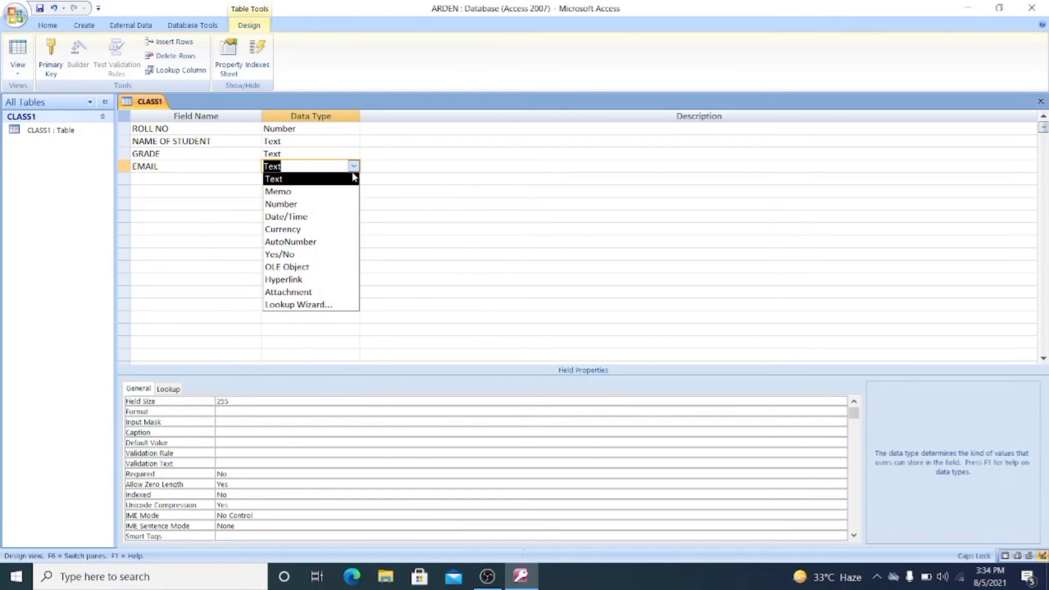
left_click(329, 282)
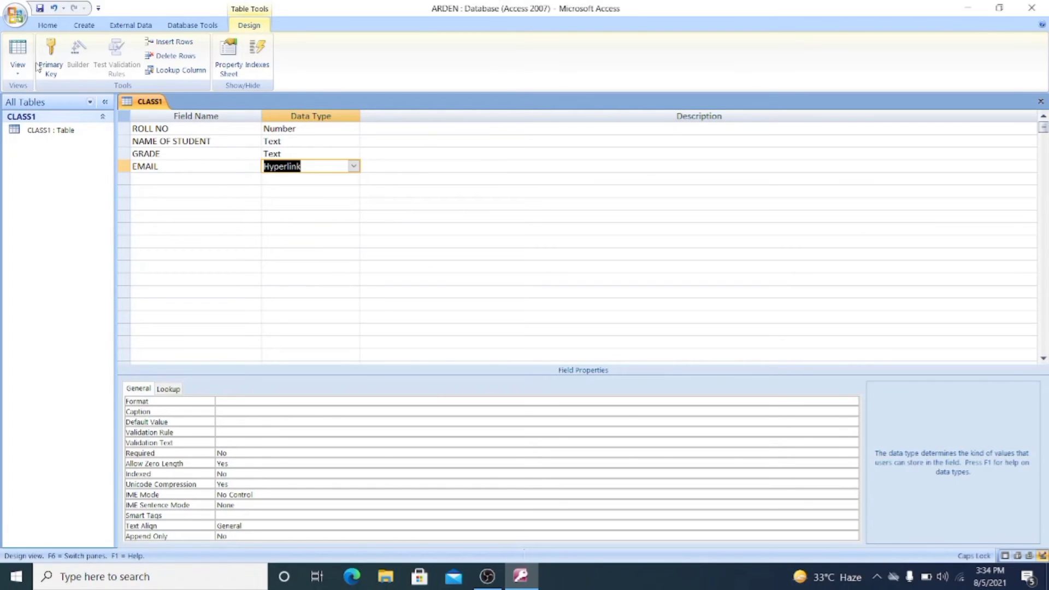
left_click(16, 16)
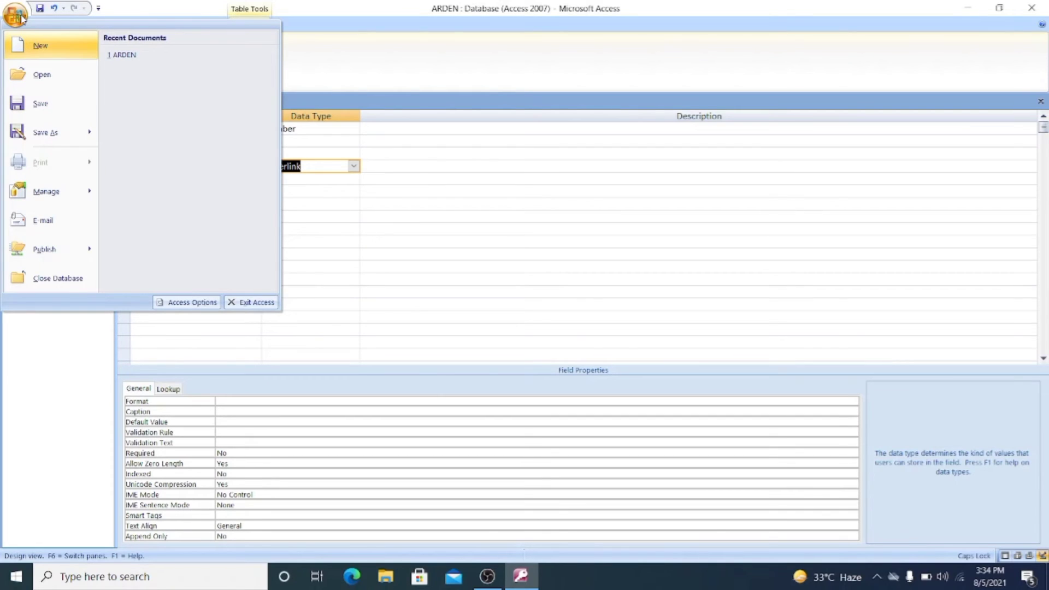
left_click(39, 113)
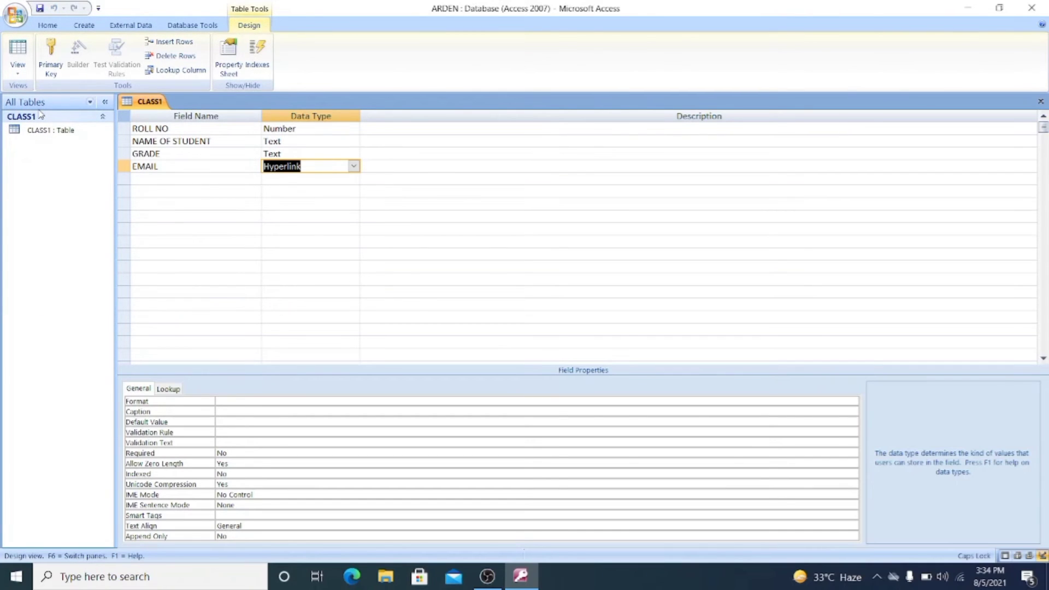
- Show the CLASS1 table in Datasheet View and fit the NAME OF STUDENT column to its heading
left_click(18, 76)
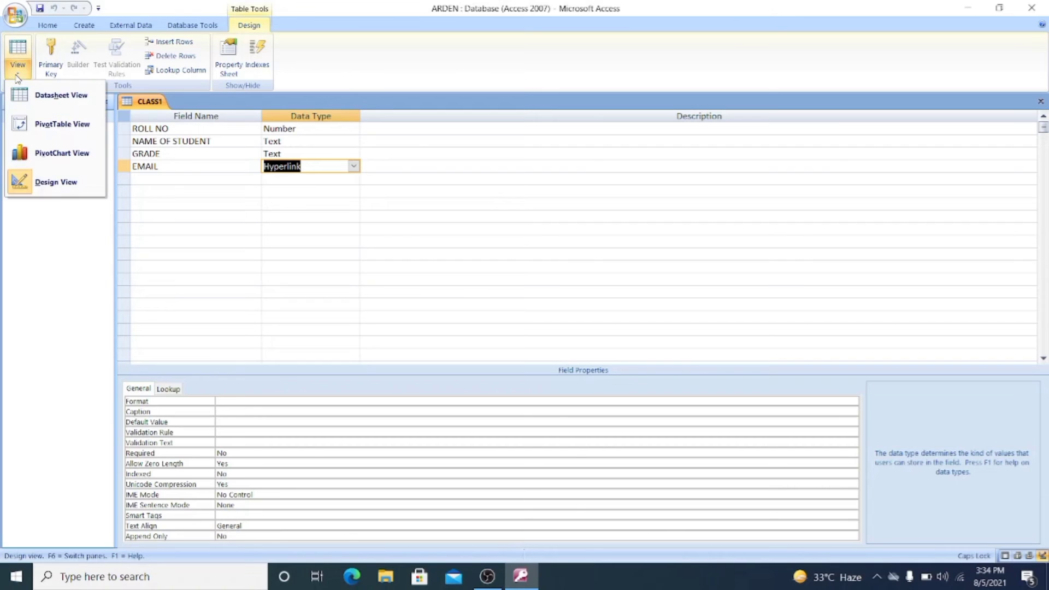
left_click(32, 101)
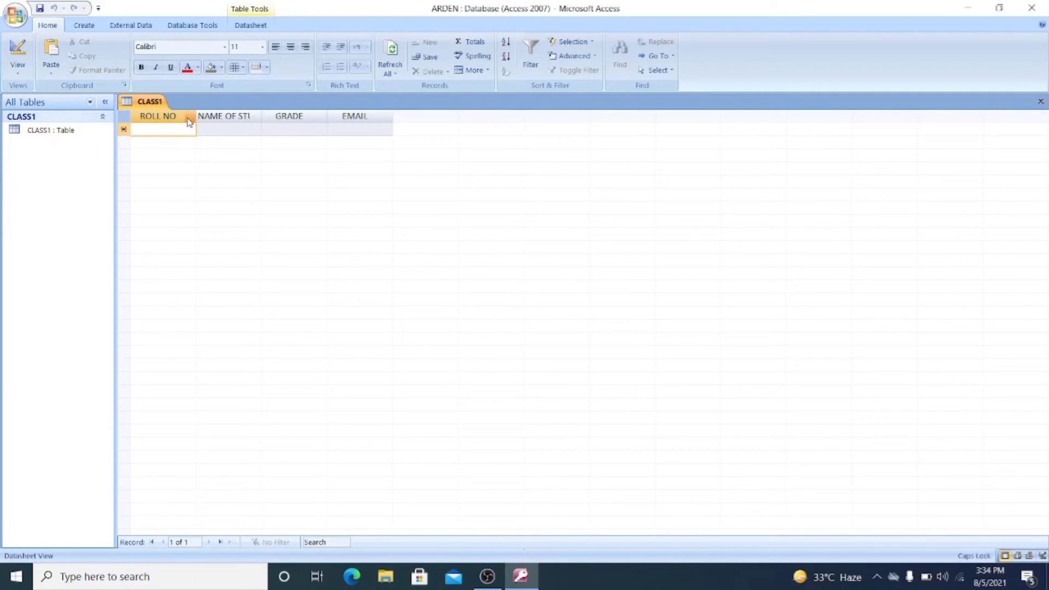
double_click(261, 116)
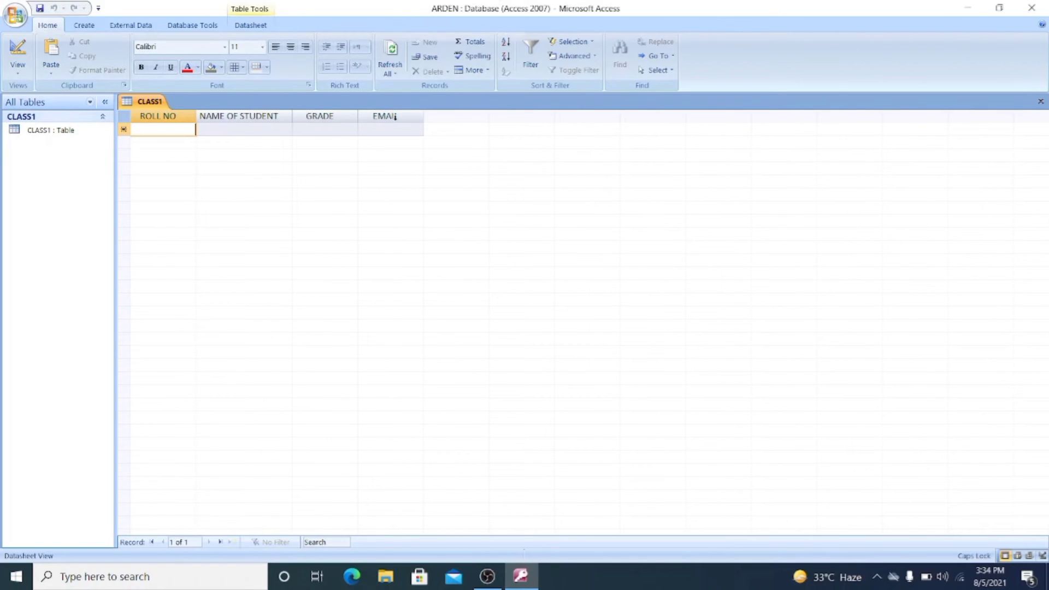
- Fit the EMAIL column of the CLASS1 datasheet to its heading
double_click(424, 115)
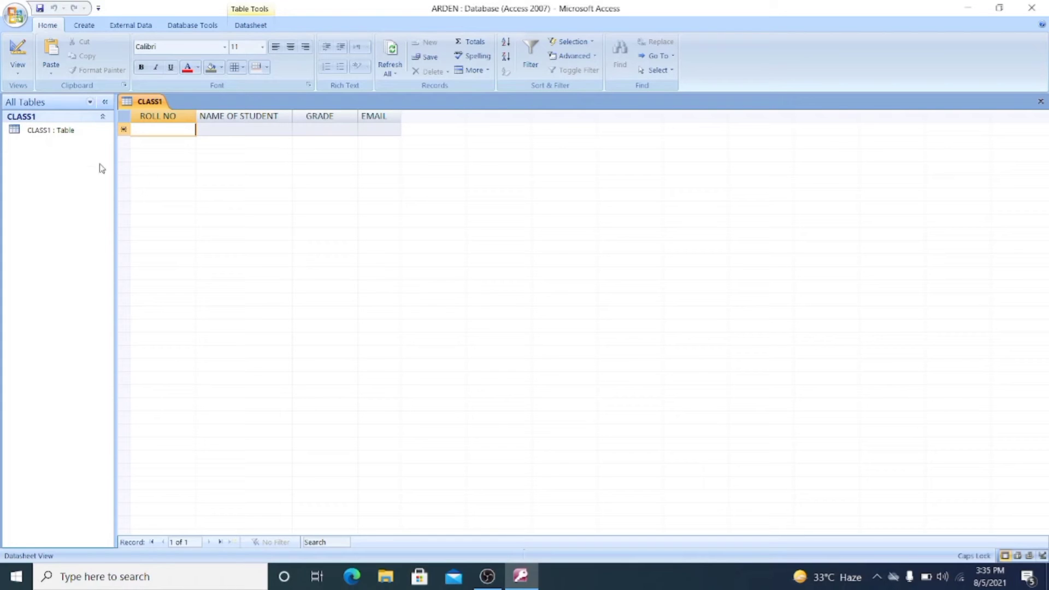
- Create a new blank table and try to delete it from the database while it is open
left_click(85, 26)
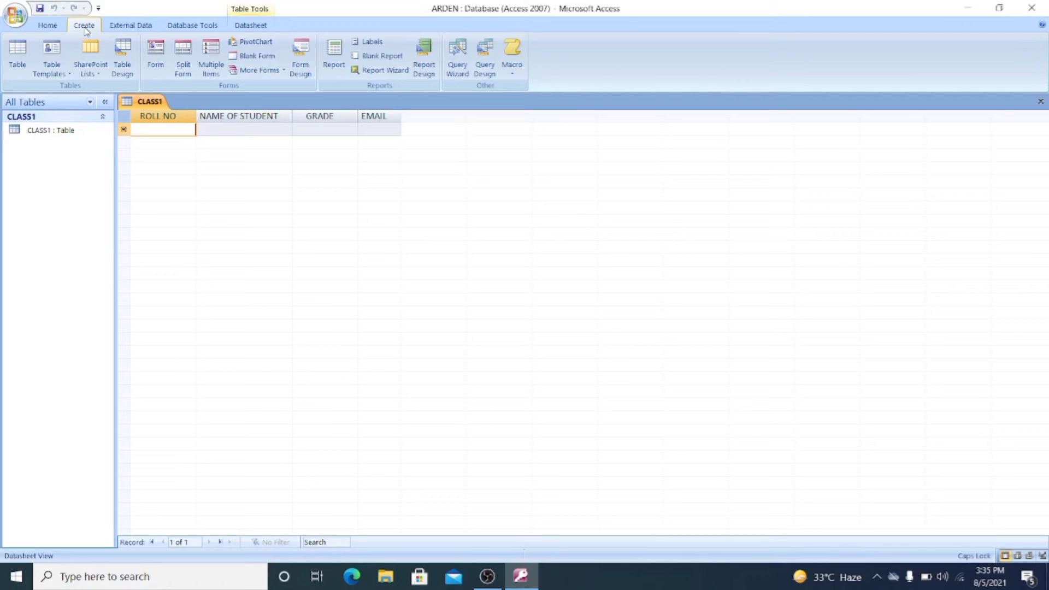
left_click(17, 56)
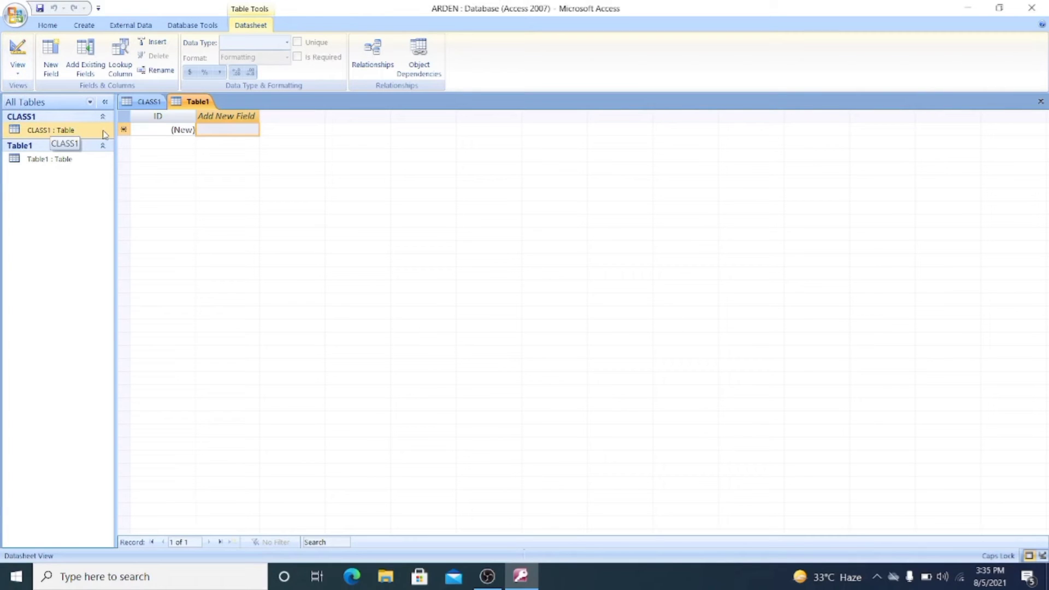
right_click(47, 164)
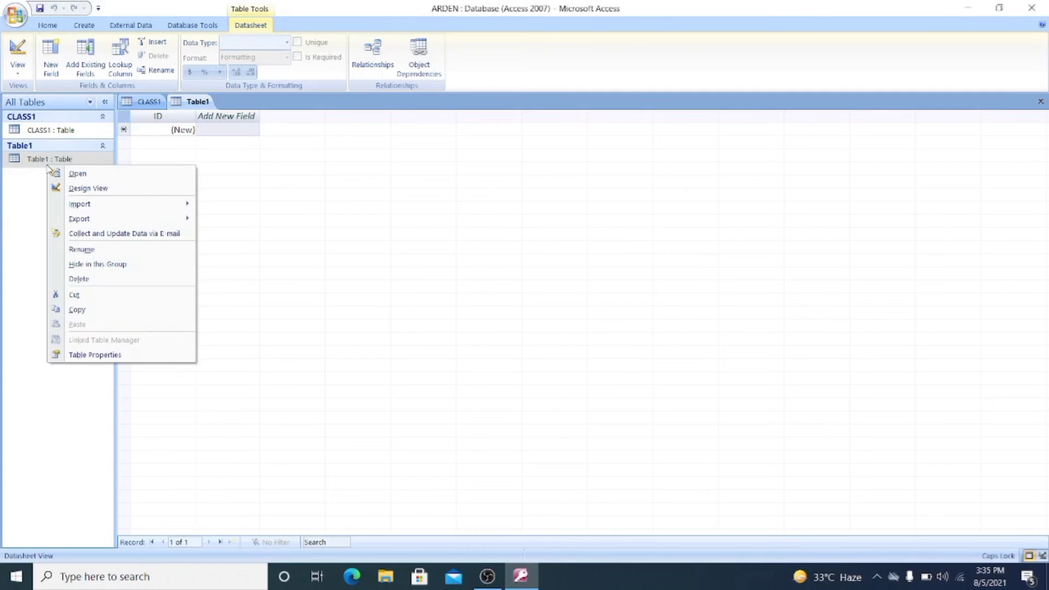
left_click(97, 279)
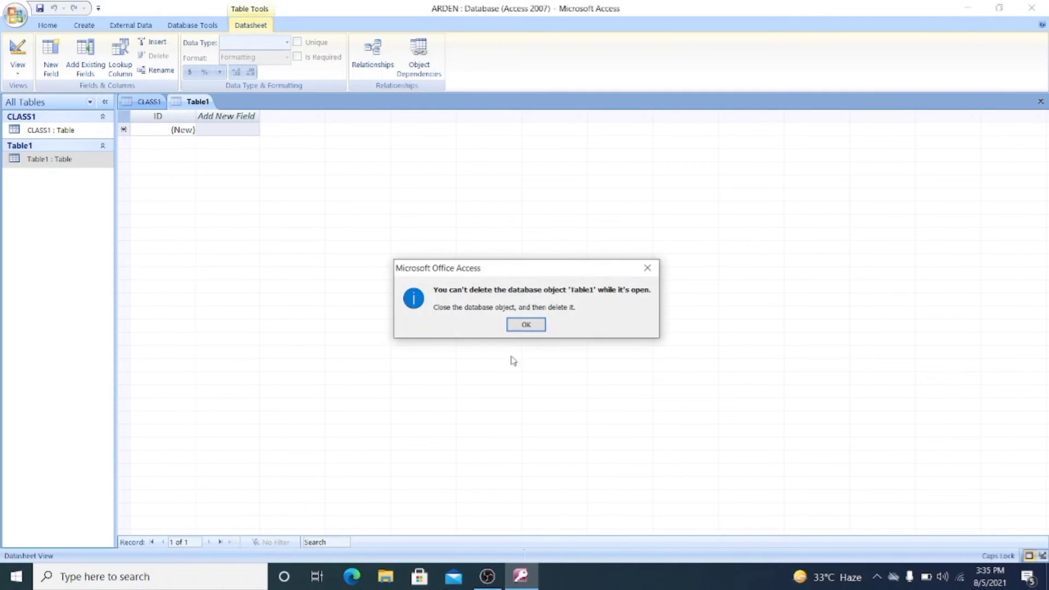
left_click(514, 329)
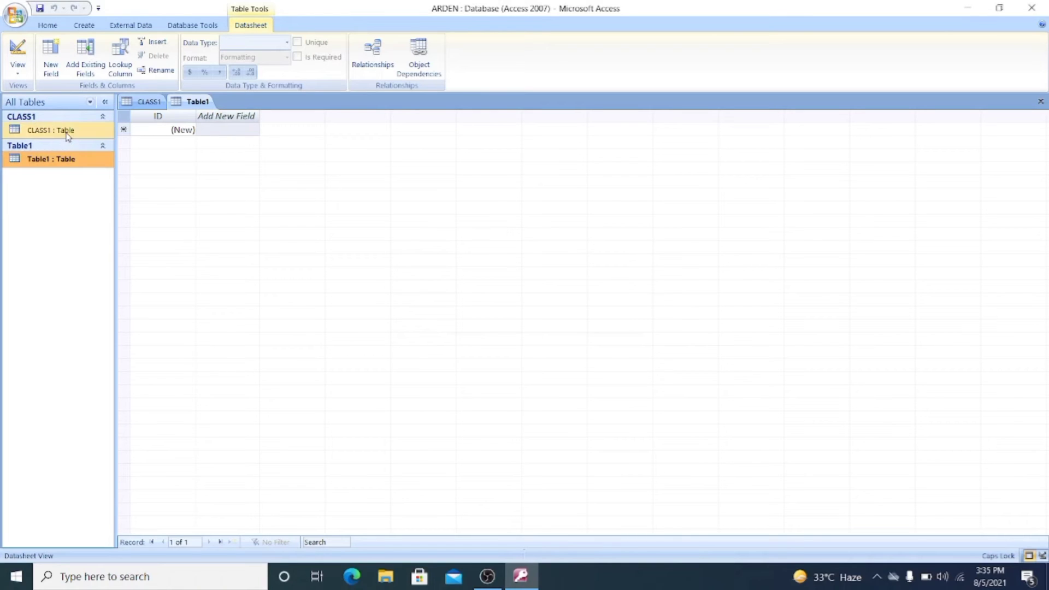
- Close the new Table1 without saving it and return to the CLASS1 table
left_click(67, 131)
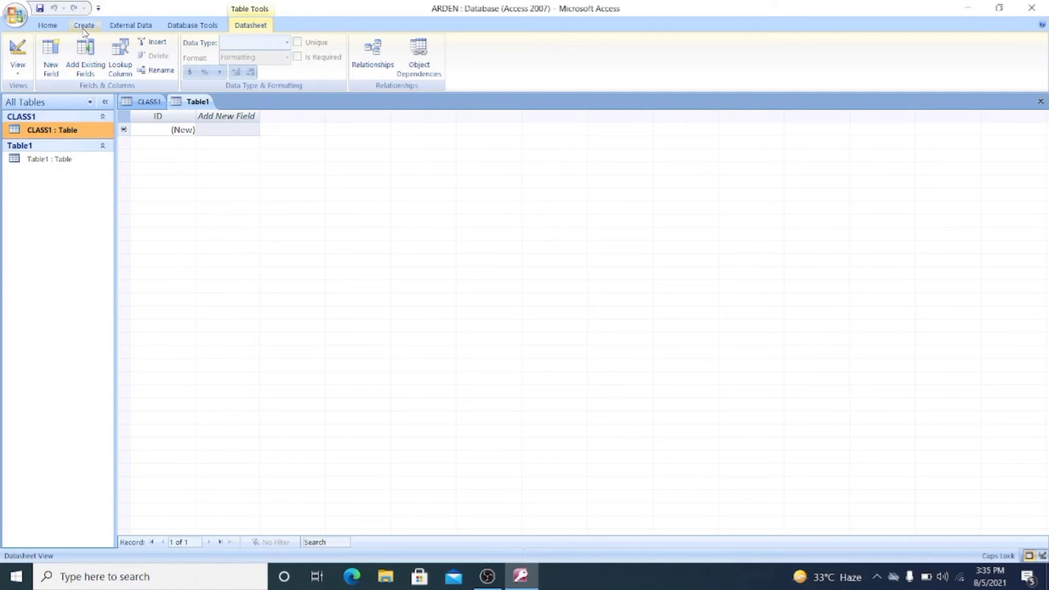
left_click(153, 104)
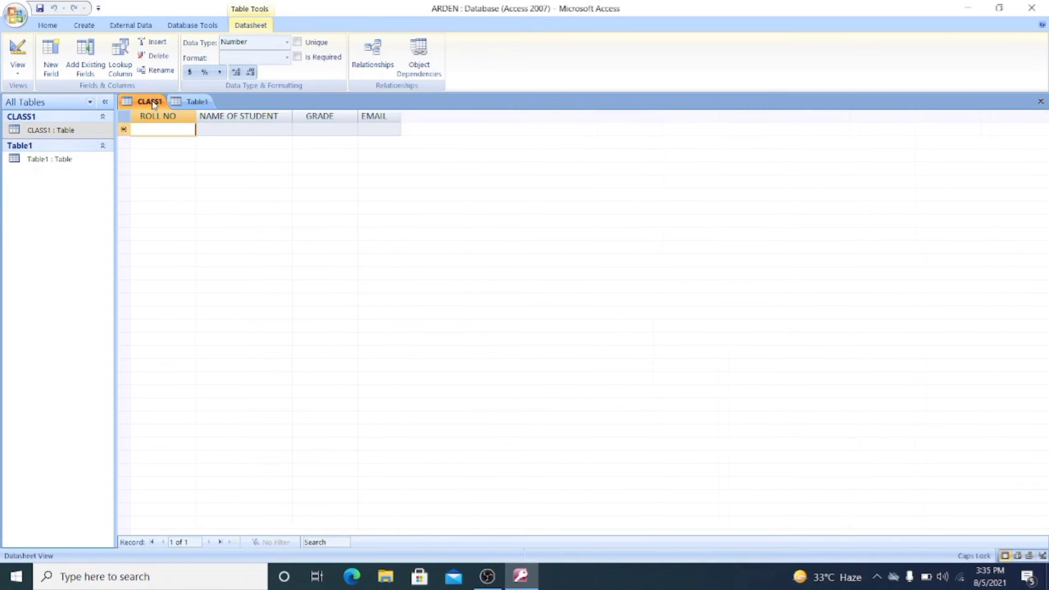
left_click(201, 102)
right_click(202, 104)
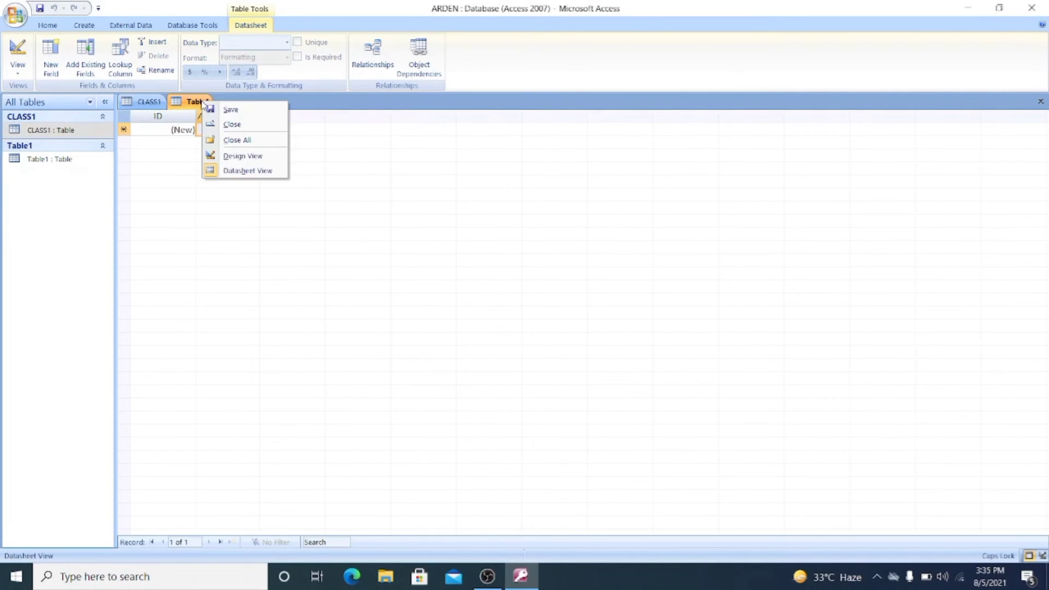
left_click(230, 125)
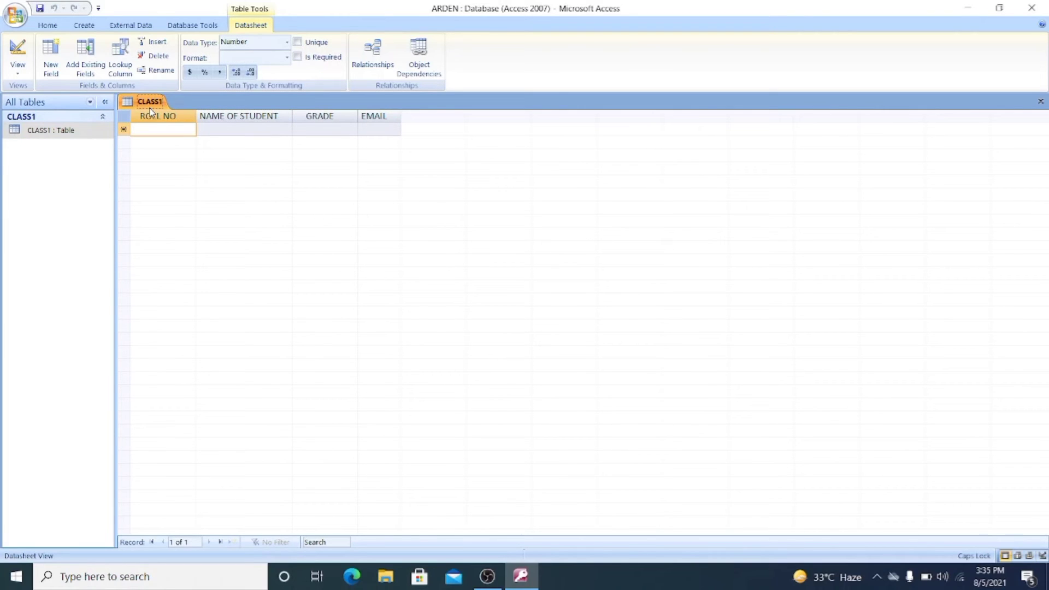
- Start the Form Wizard and use the CLASS1 table as the form's source
left_click(84, 26)
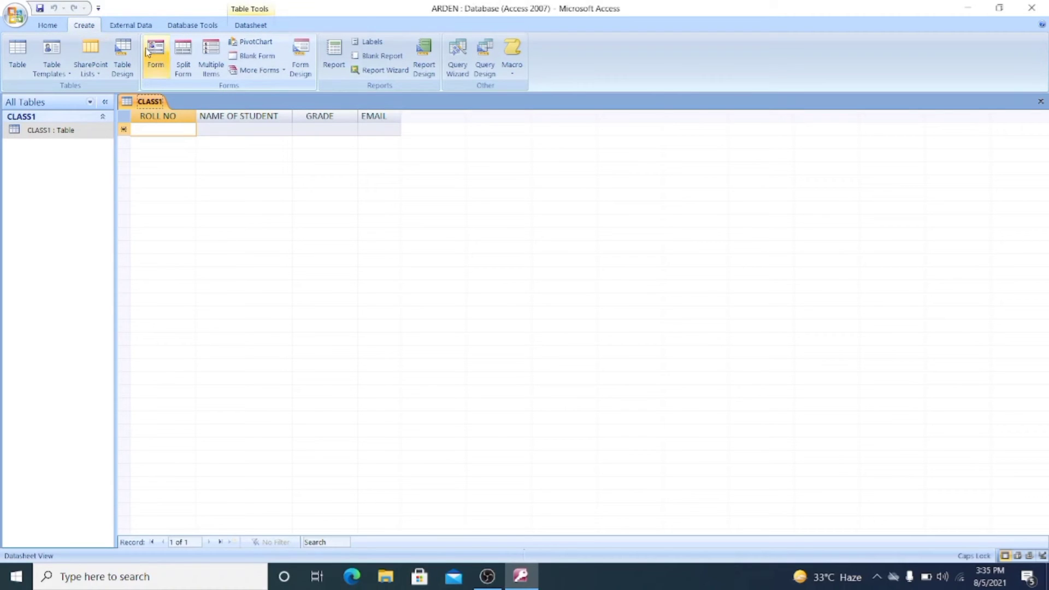
left_click(284, 71)
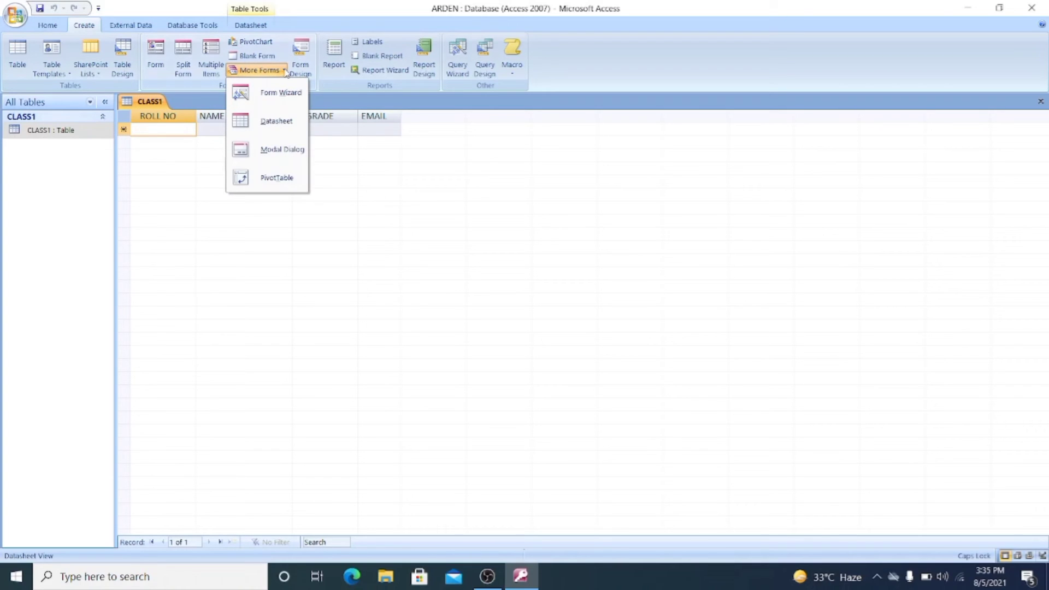
left_click(279, 100)
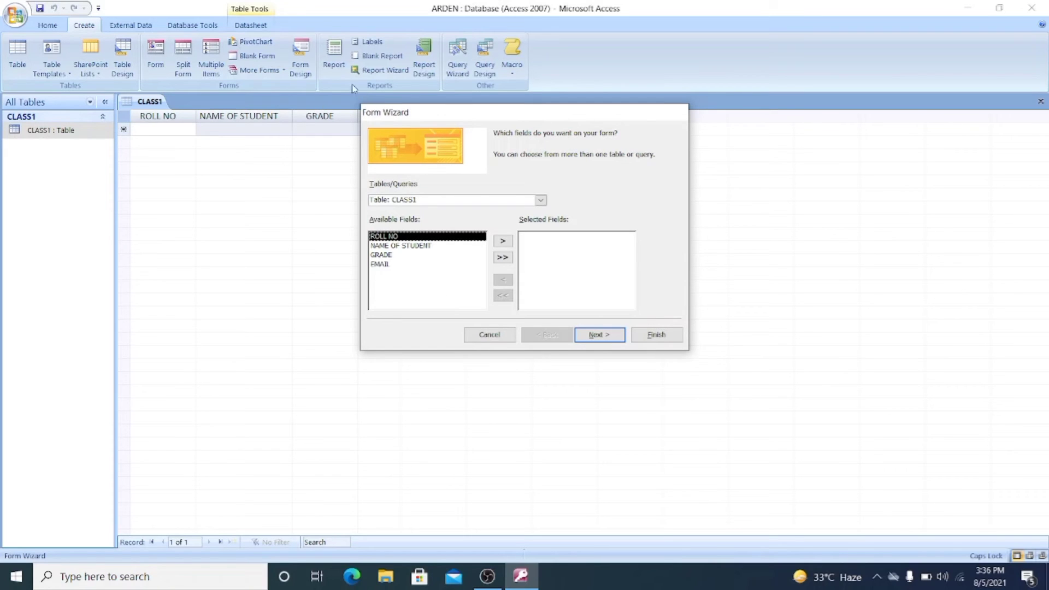
left_click(541, 200)
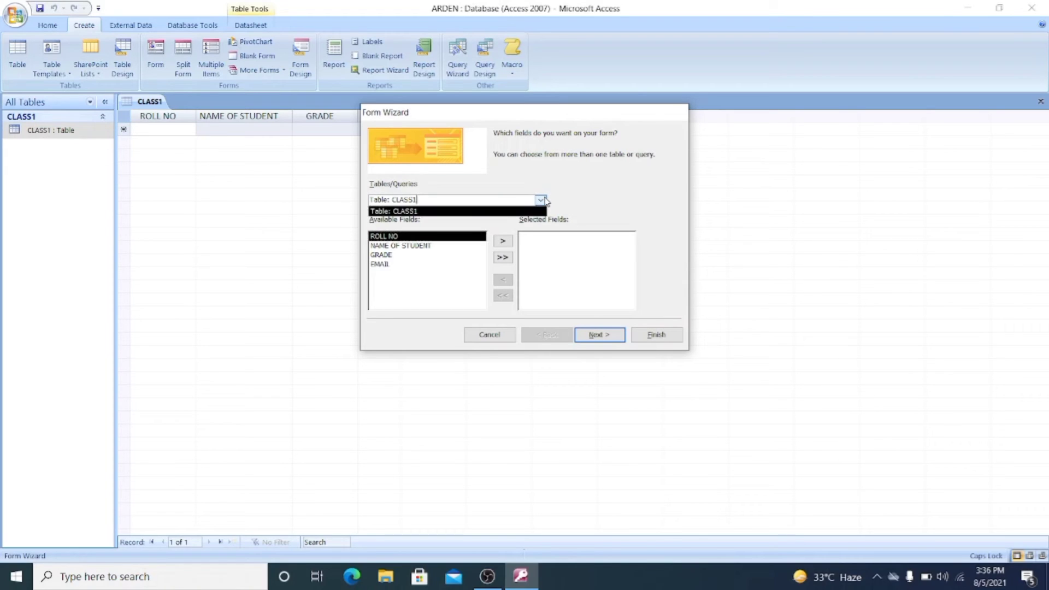
left_click(466, 216)
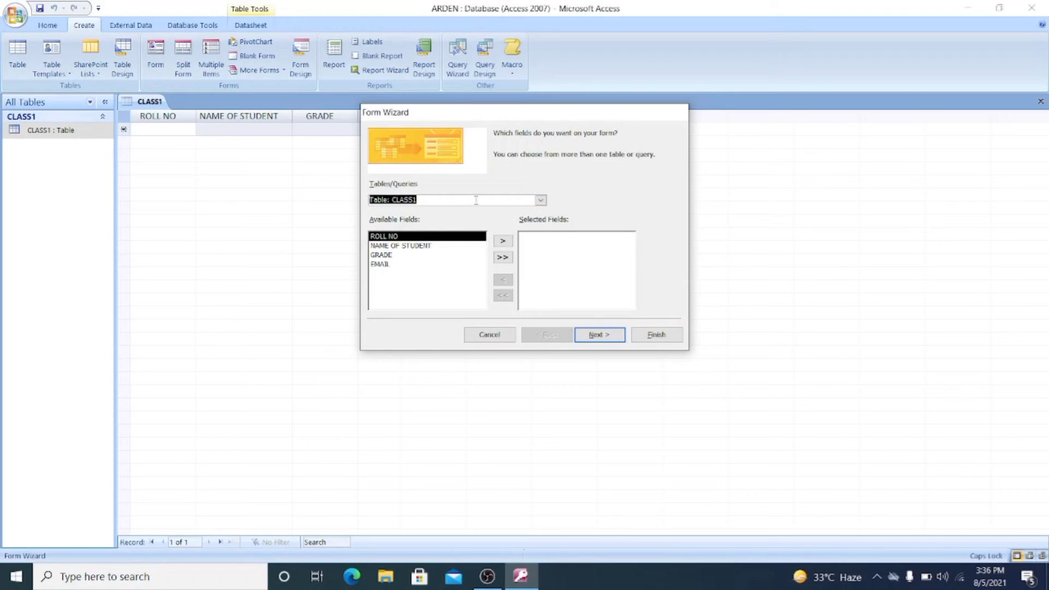
left_click(540, 201)
left_click(541, 203)
- Include the fields ROLL NO, NAME OF STUDENT, EMAIL and GRADE in the form, in that order
left_click(503, 241)
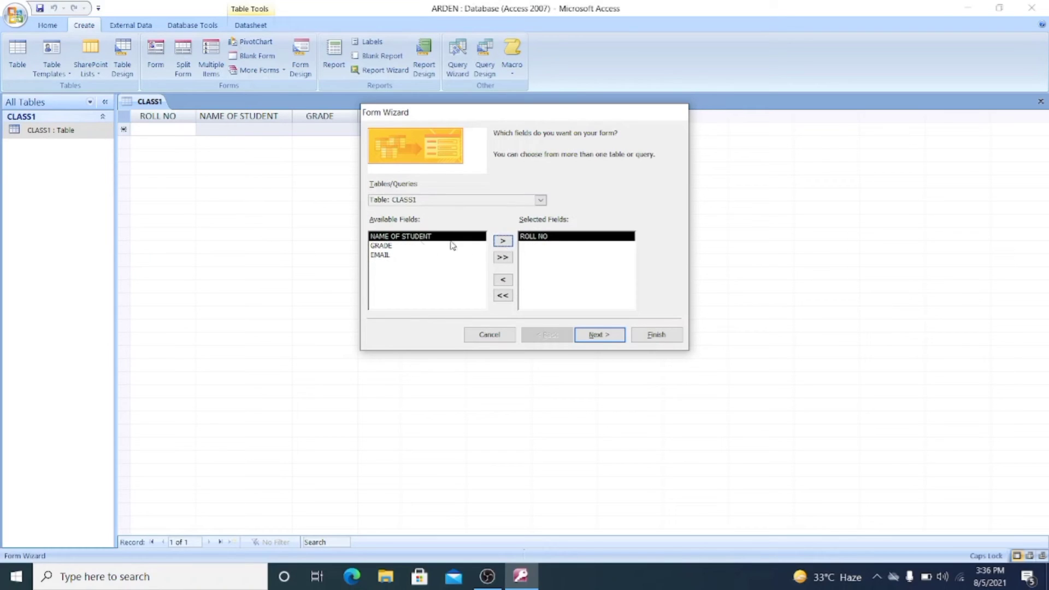
left_click(501, 243)
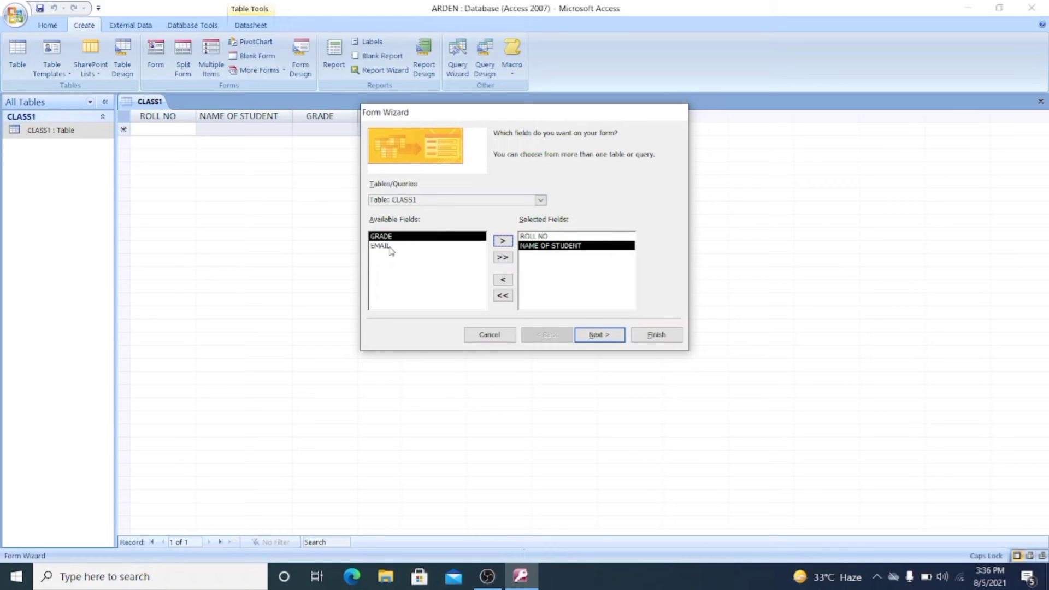
left_click(391, 247)
left_click(505, 243)
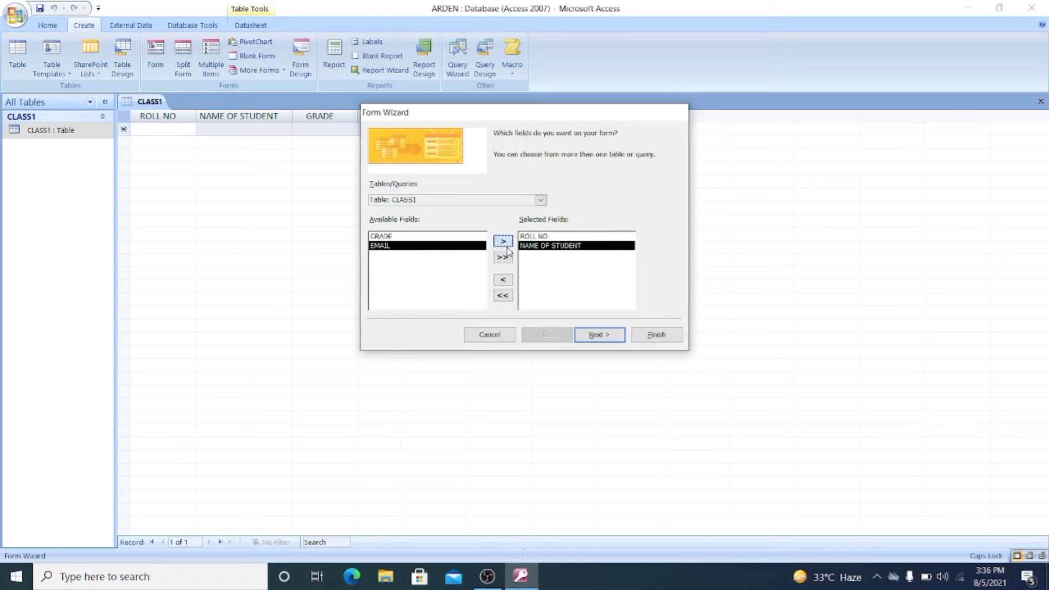
left_click(436, 236)
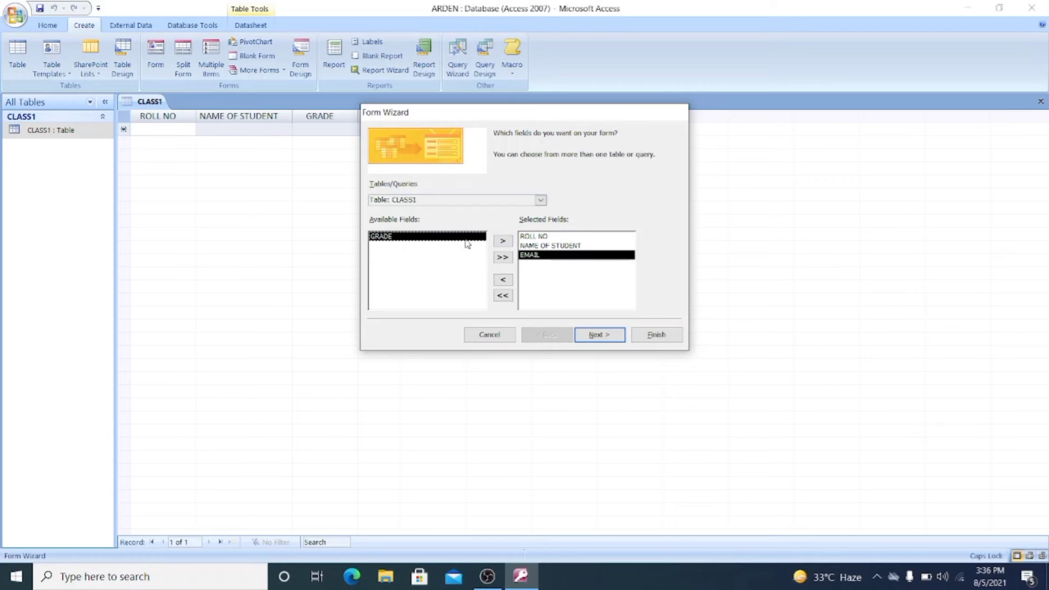
left_click(504, 242)
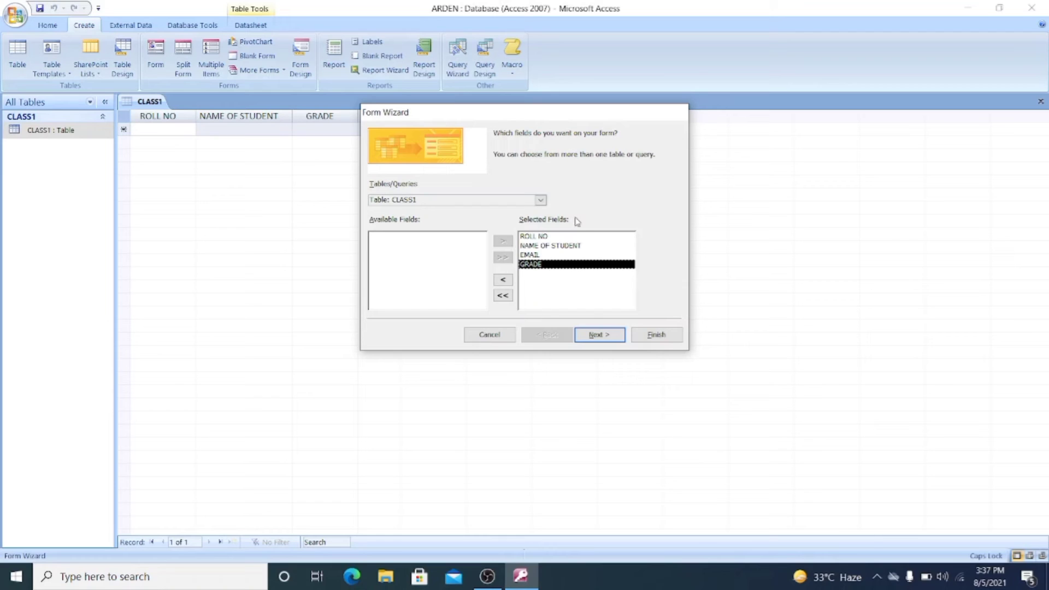
left_click(588, 343)
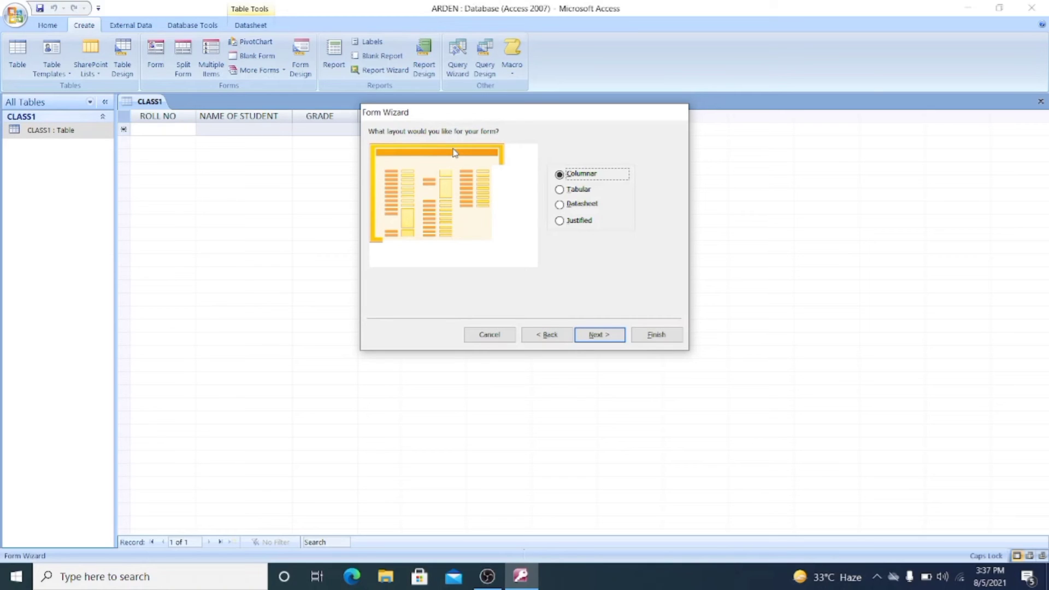
- Preview the Tabular, Datasheet and Justified form layouts, then accept the Columnar layout
left_click(587, 189)
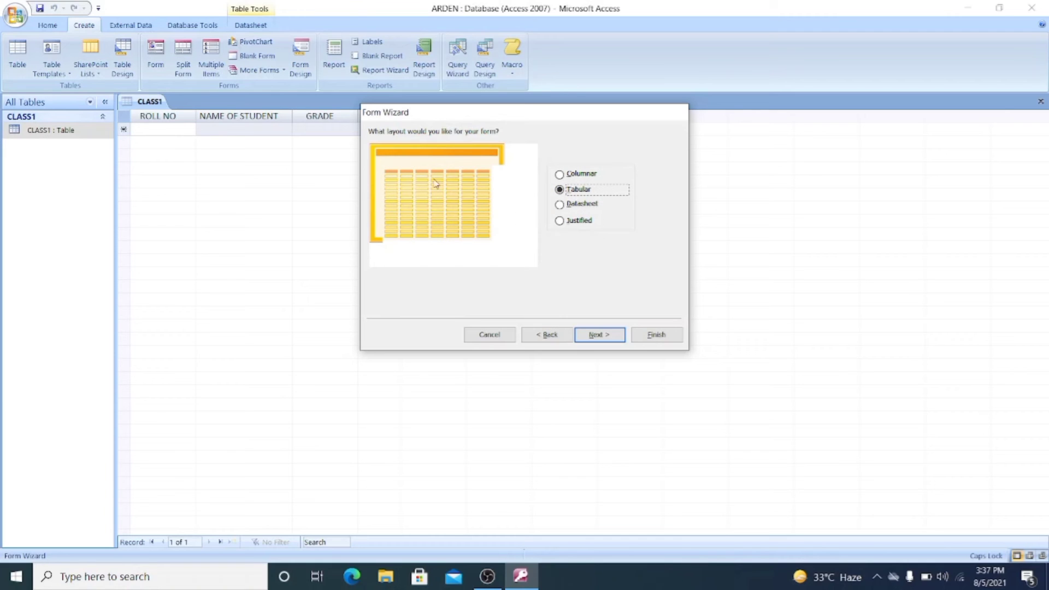
left_click(579, 206)
left_click(578, 224)
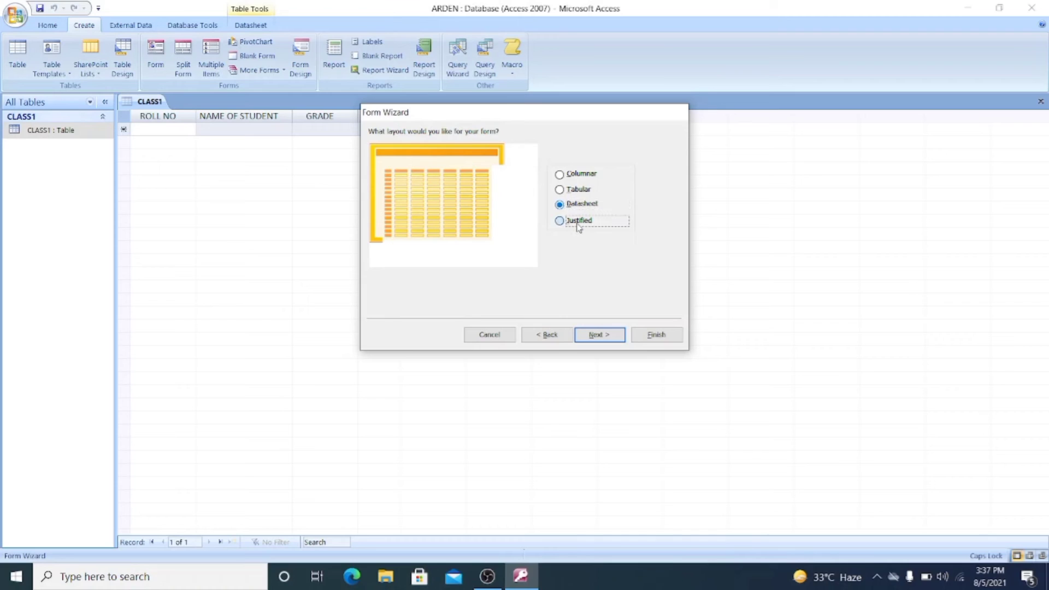
left_click(570, 179)
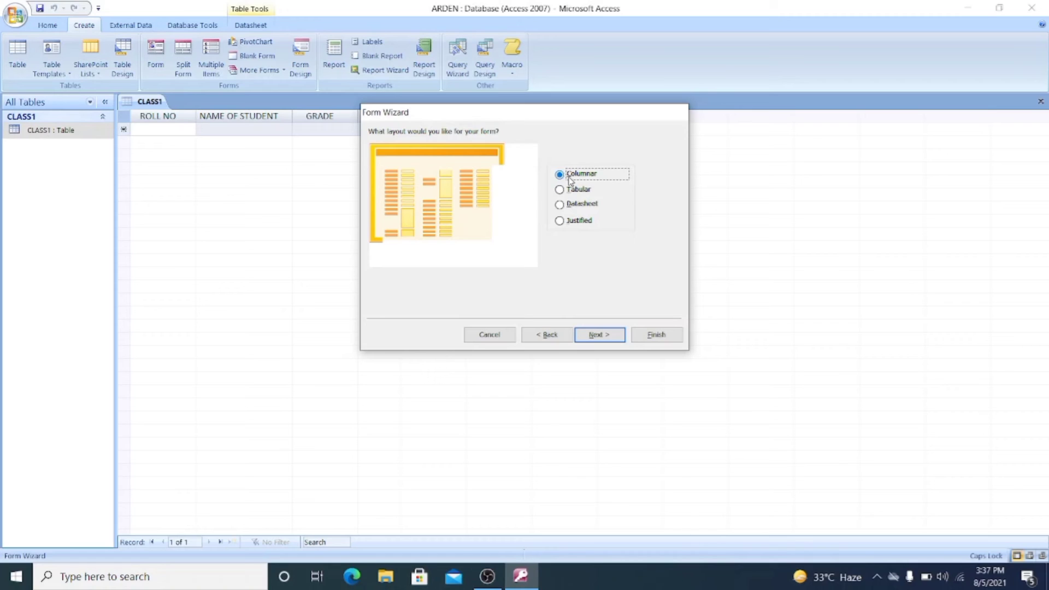
left_click(595, 338)
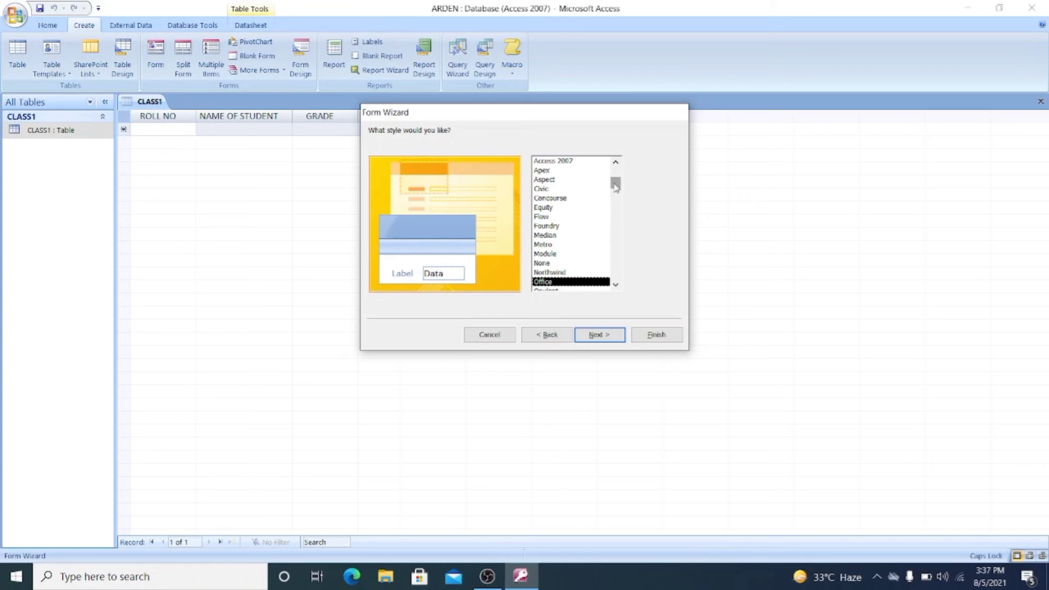
- Preview several form styles, including Apex, Aspect, Civic, Equity, Median, Module, Northwind and Office
mouse_move(616, 186)
left_mouse_down()
mouse_move(616, 174)
mouse_move(617, 183)
left_mouse_up()
left_click(542, 172)
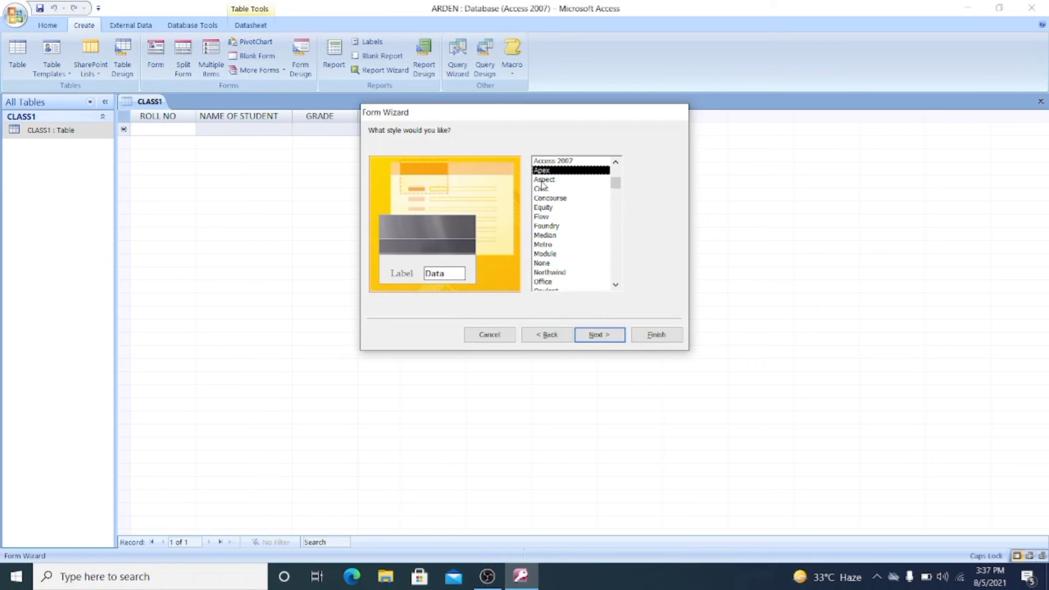
left_click(541, 182)
left_click(542, 190)
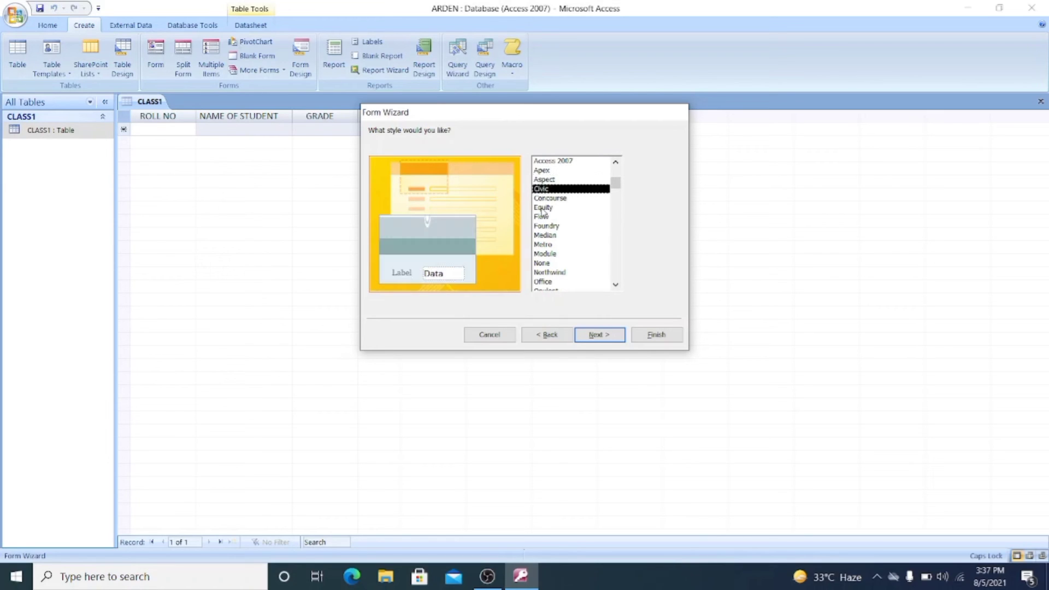
left_click(542, 209)
left_click(543, 236)
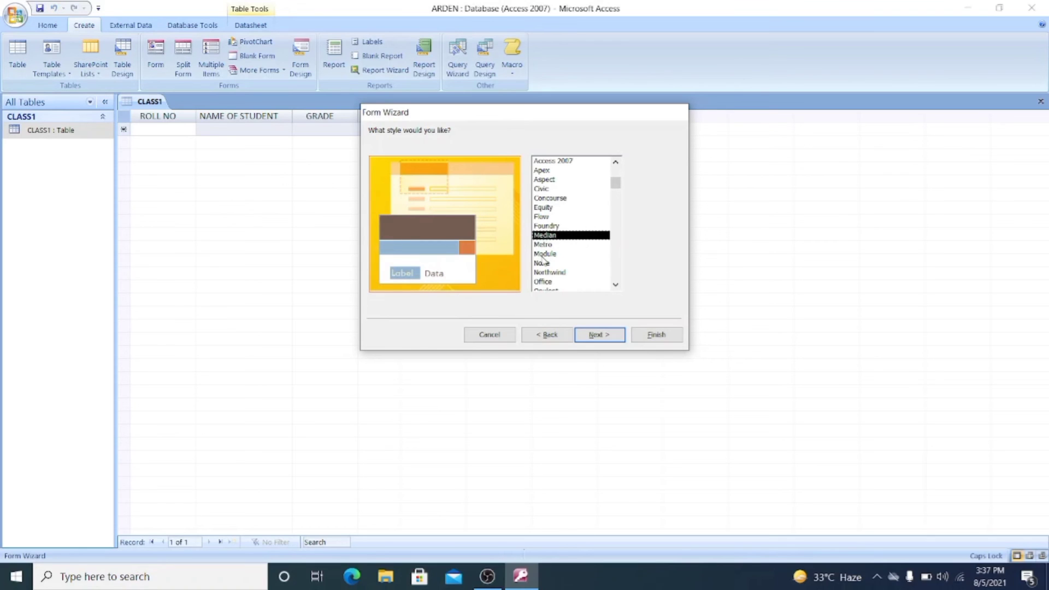
left_click(544, 254)
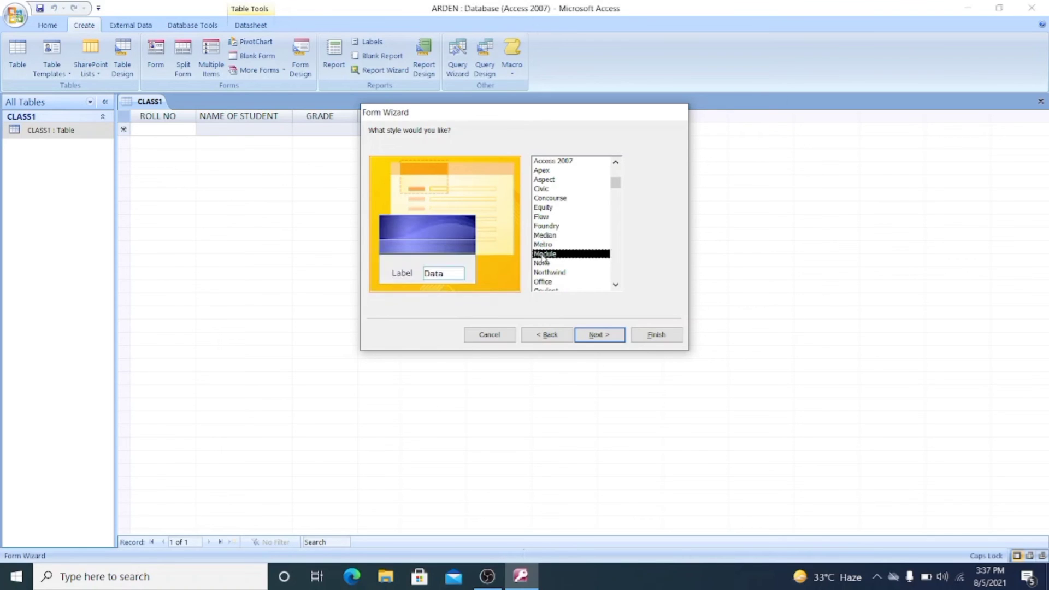
left_click(543, 272)
left_click(543, 282)
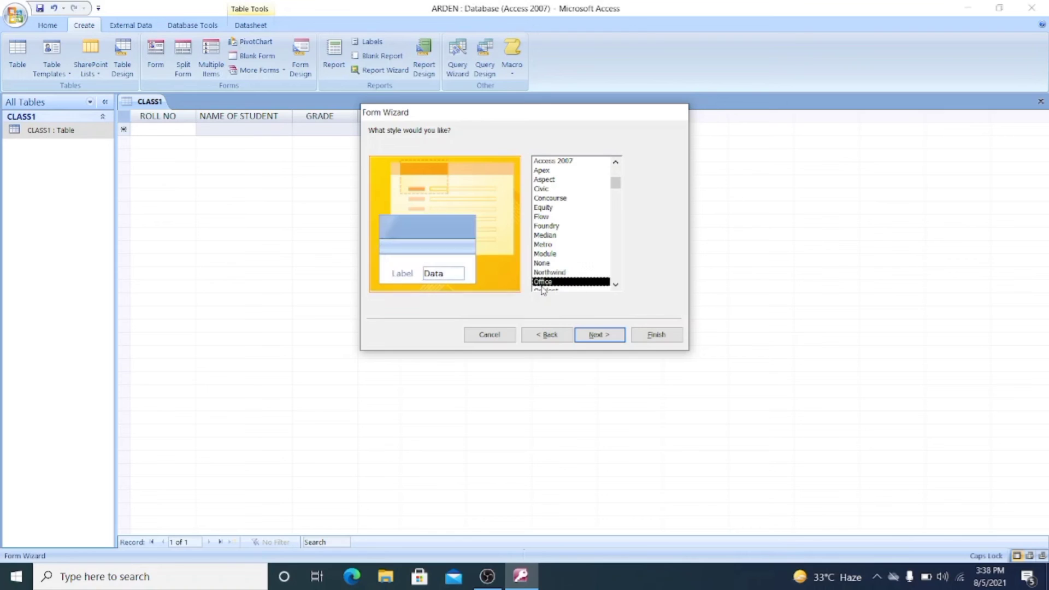
- Apply the Solstice style to the form
left_click(616, 284)
left_click(616, 285)
left_click(616, 285)
left_click(616, 285)
left_click(550, 282)
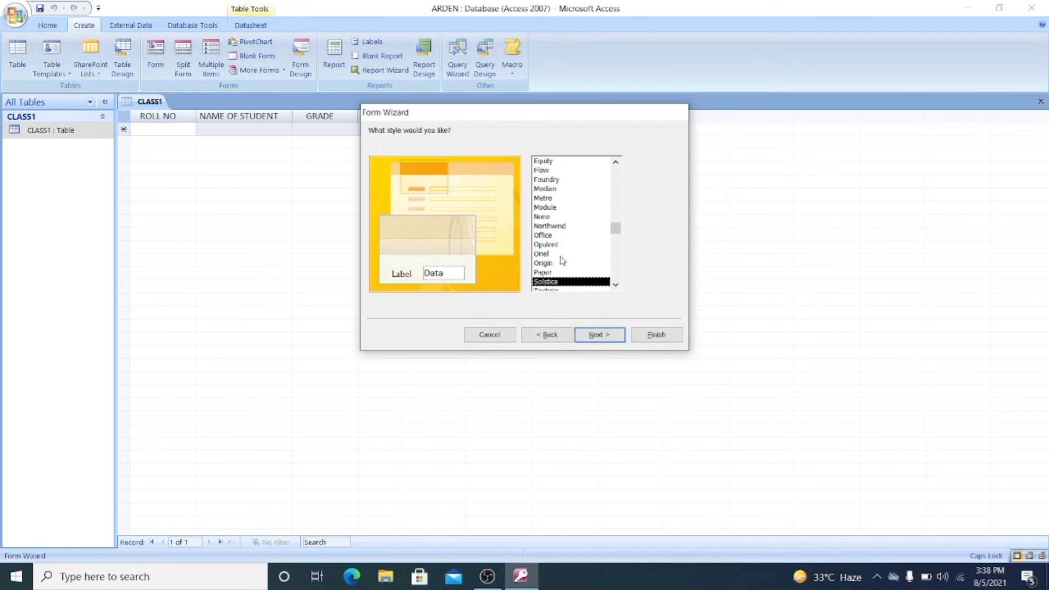
left_click(600, 334)
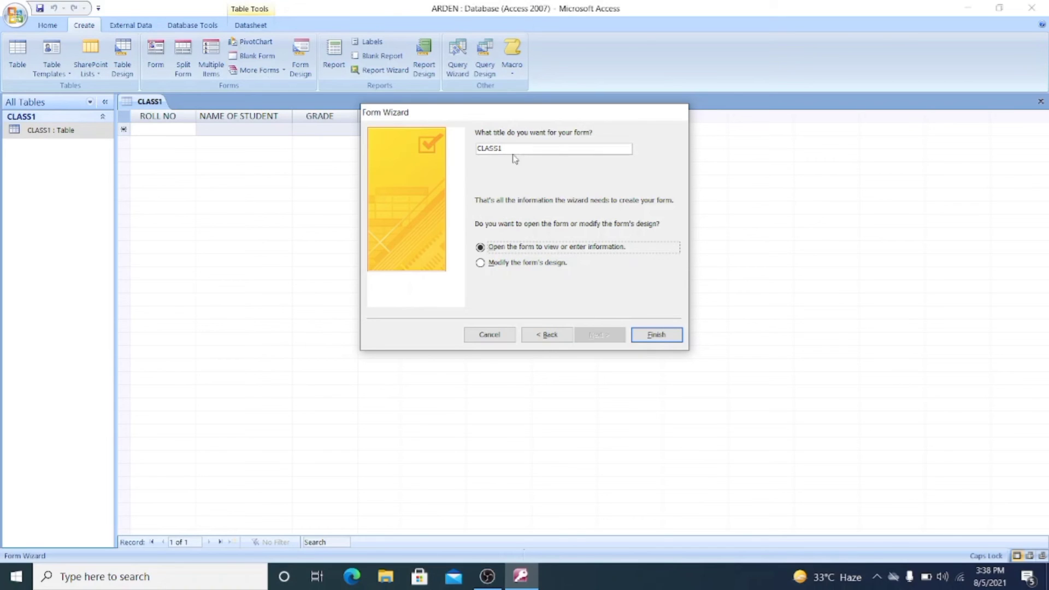
- Title the form FORM1 and finish the wizard, opening the form for entering information
left_click_drag(509, 148, 443, 148)
key("BackSpace")
type("FORM1")
left_click(656, 336)
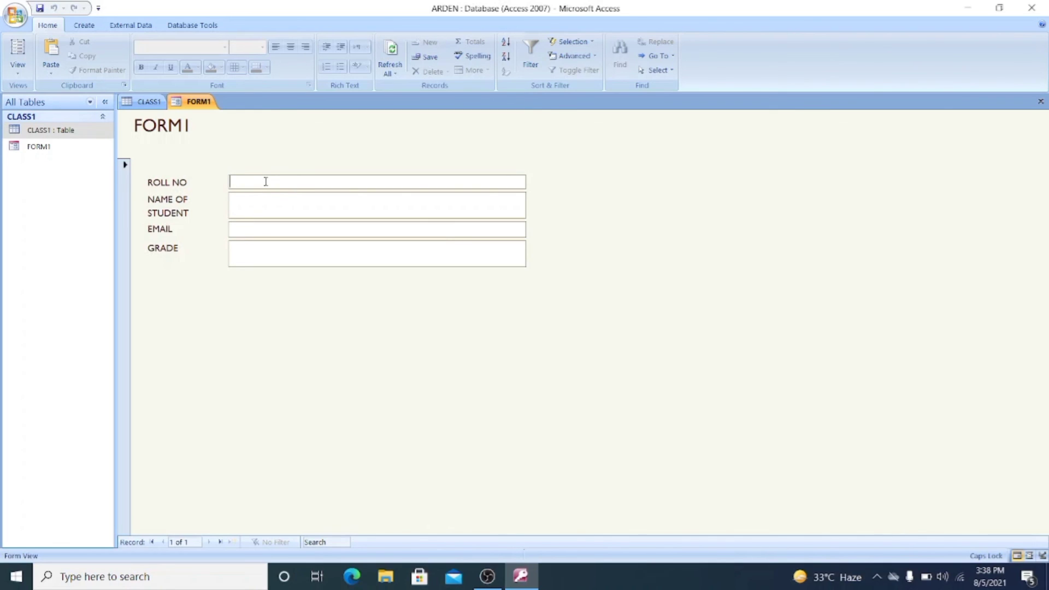
- Enter roll number 1 and the first student's full name in the form's blank record
type("1")
left_click(266, 208)
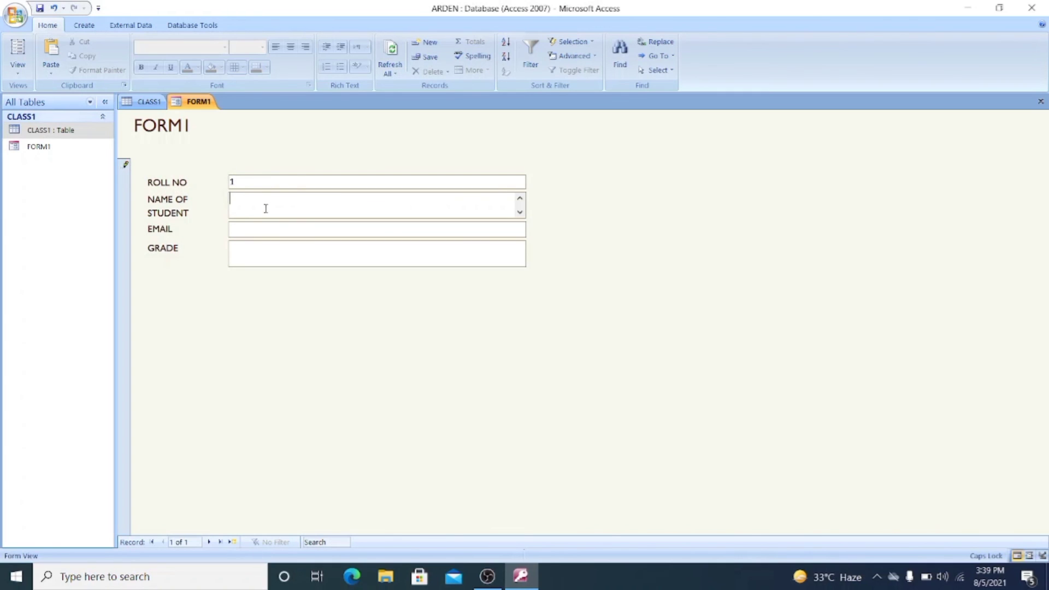
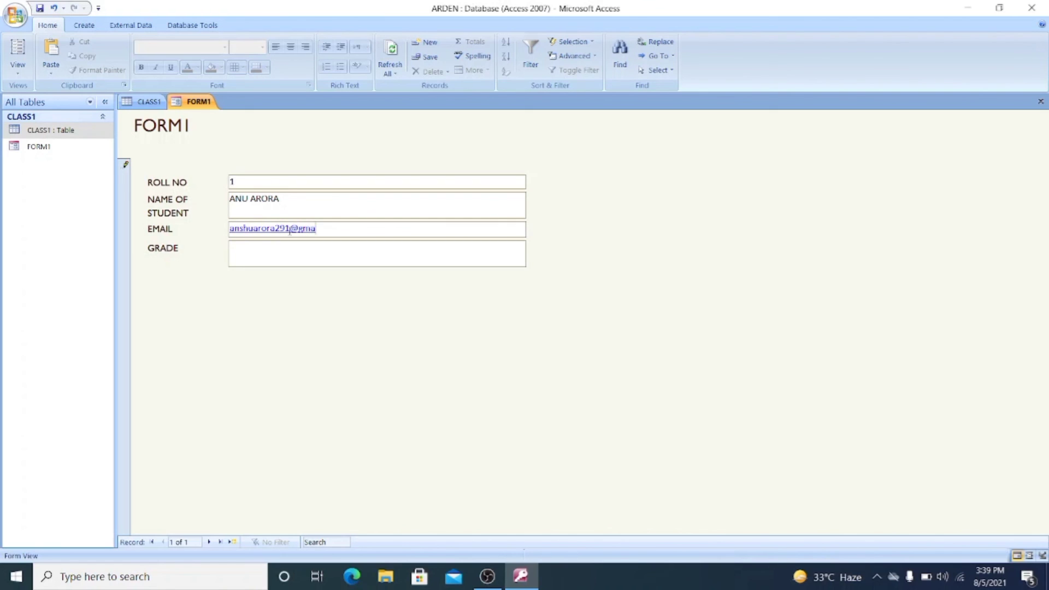
- Fill in the first student's email address, set the grade to 7, and save the record
key("Tab")
type("7")
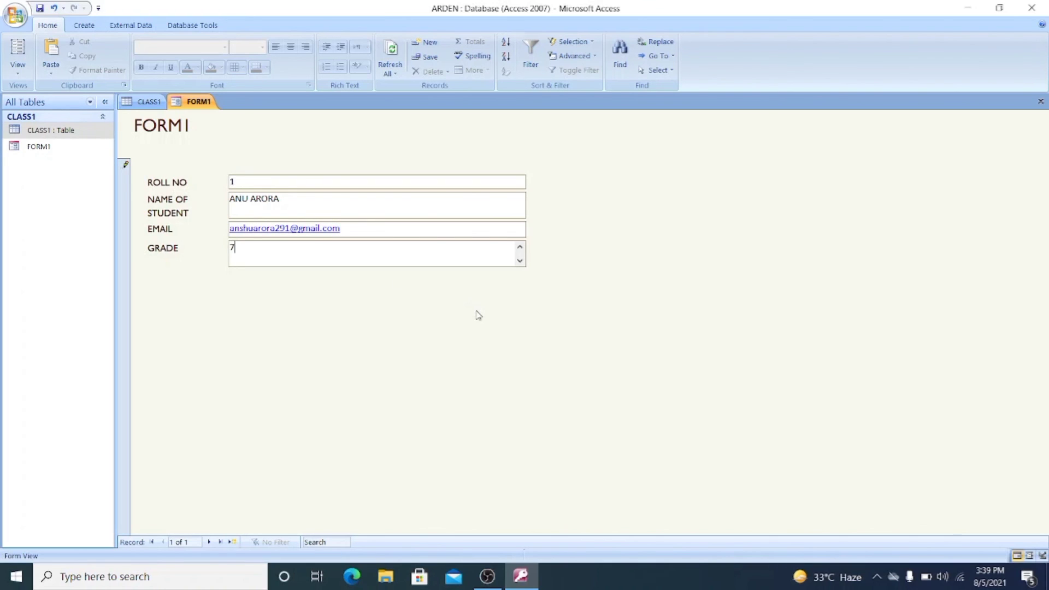
key("shift+Return")
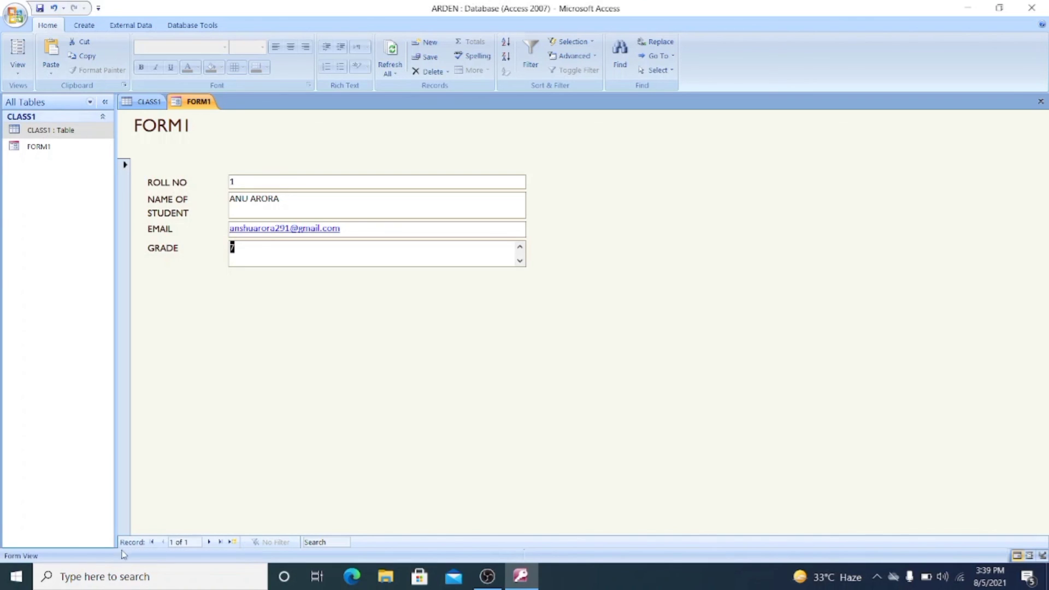
- Advance to a new blank record and enter roll number 2 with the second student's full name
left_click(210, 543)
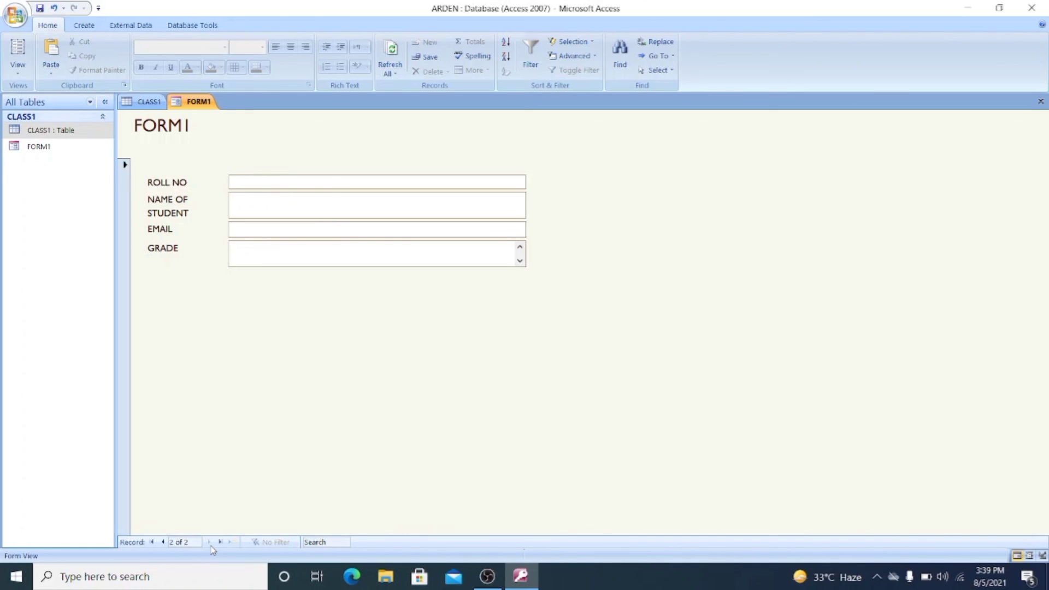
left_click(259, 184)
type("2")
left_click(255, 203)
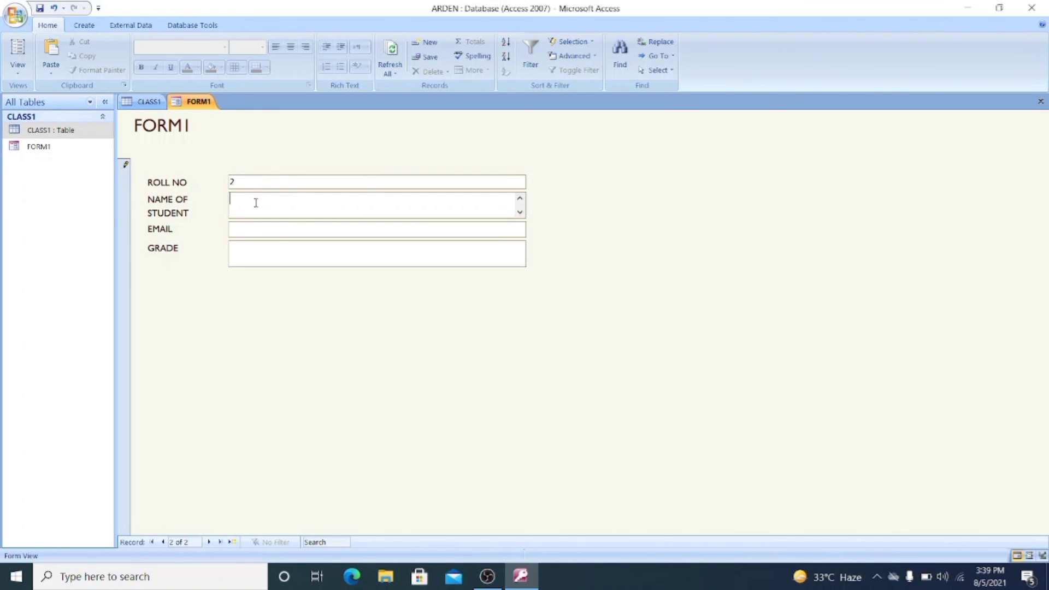
- Fill in the second student's email address, set the grade to 8, and save the record
left_click(273, 234)
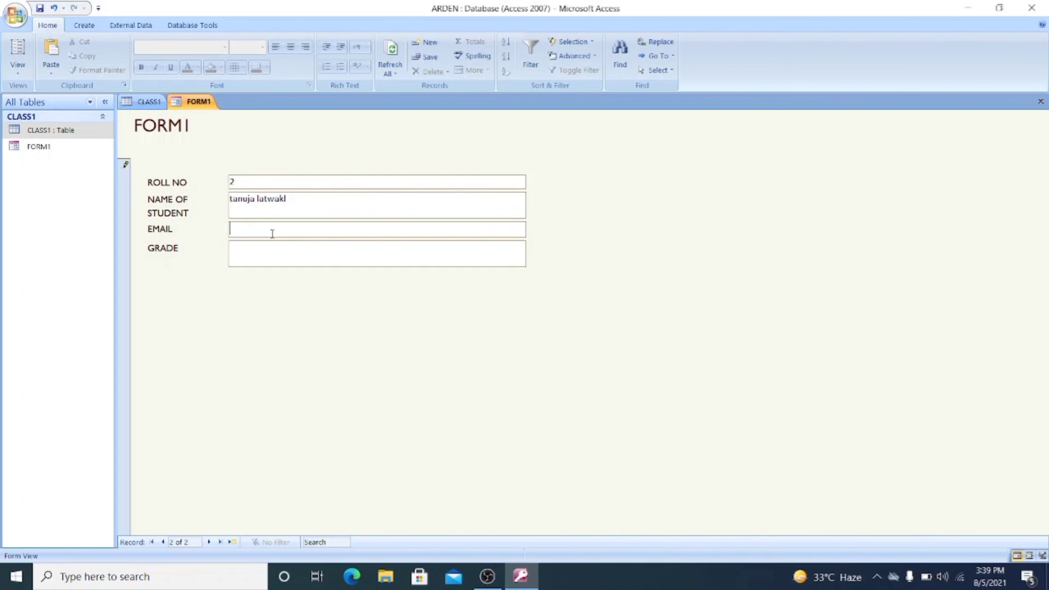
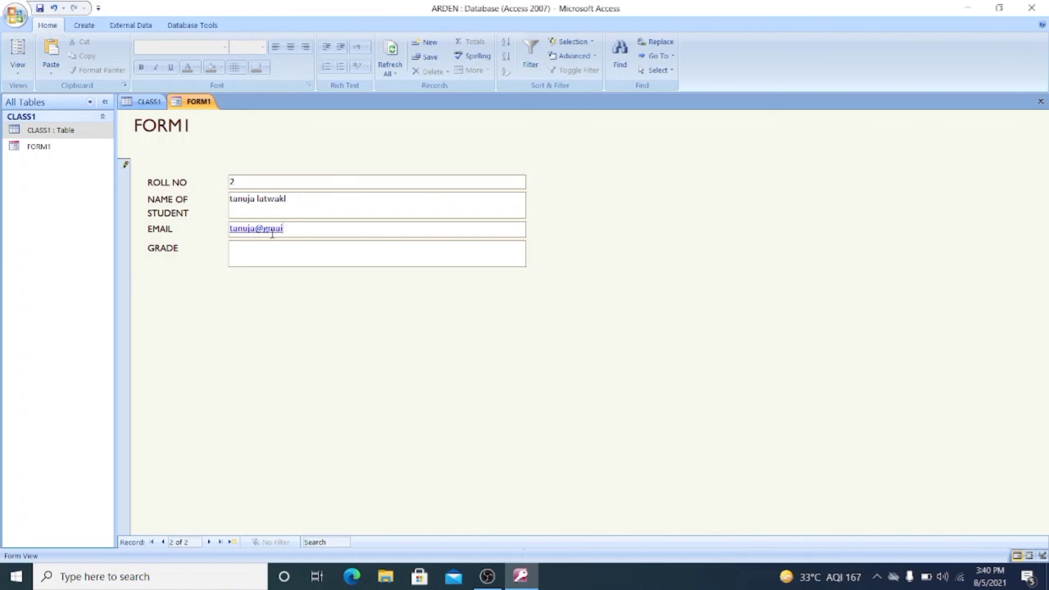
left_click(268, 256)
type("8")
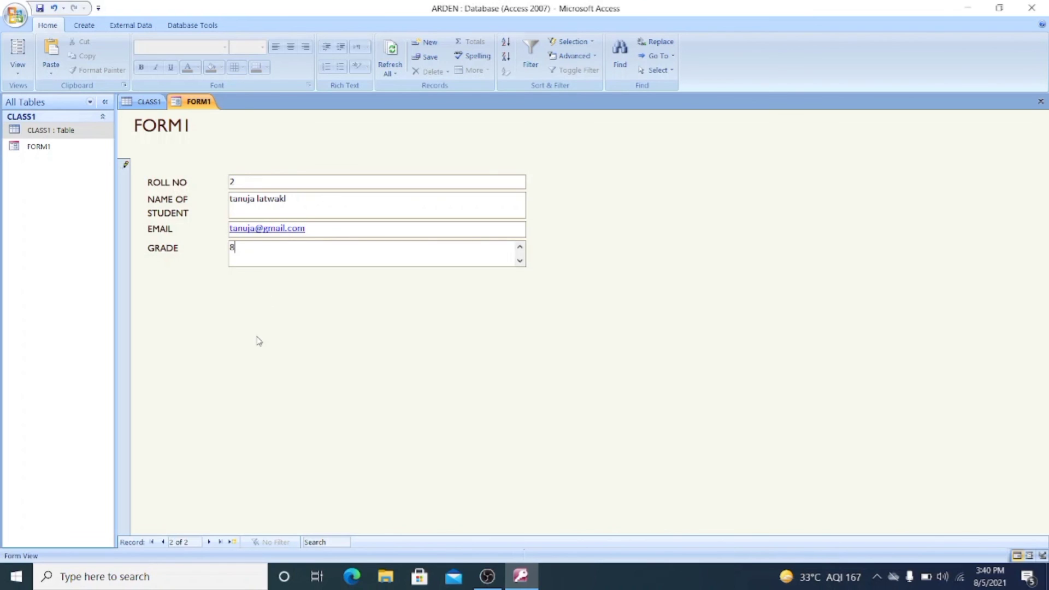
left_click(37, 9)
- Switch to the CLASS1 table datasheet, save it, and close Access
left_click(37, 135)
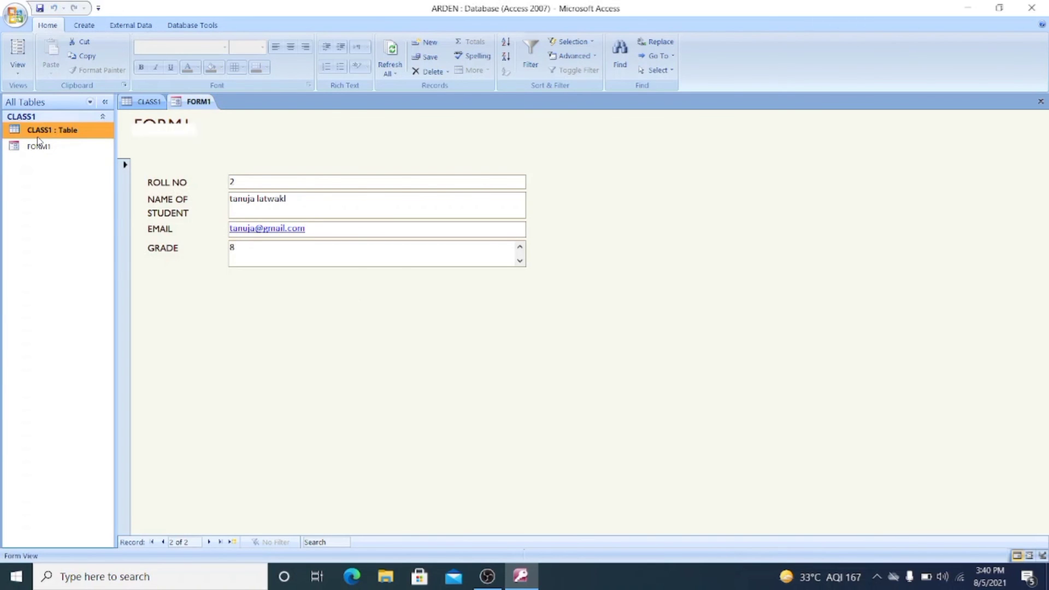
double_click(37, 135)
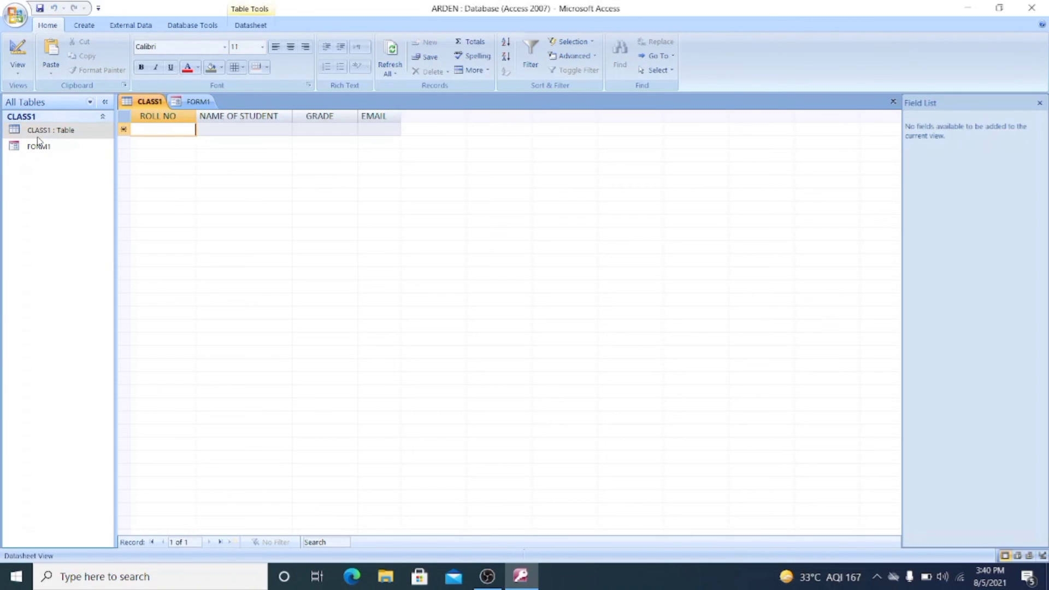
left_click(41, 12)
left_click(42, 13)
left_click(1035, 7)
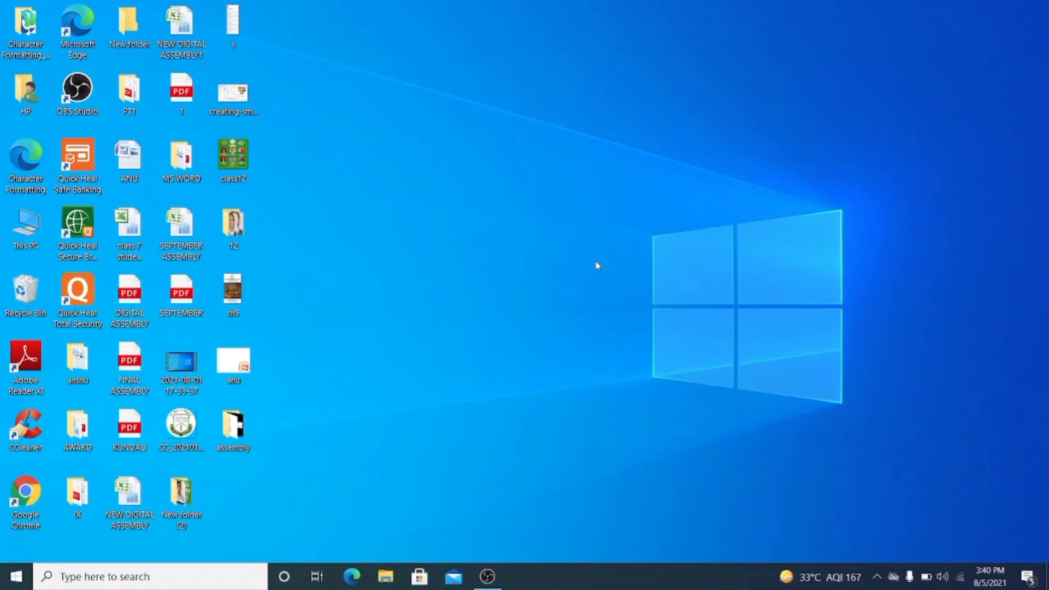
right_click(389, 342)
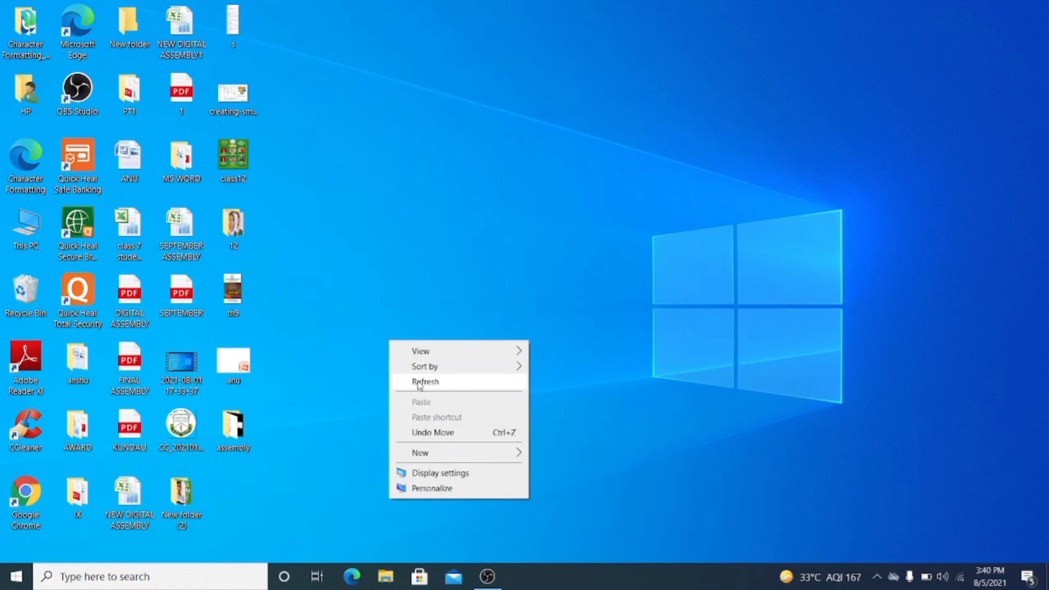
left_click(421, 381)
left_click(11, 578)
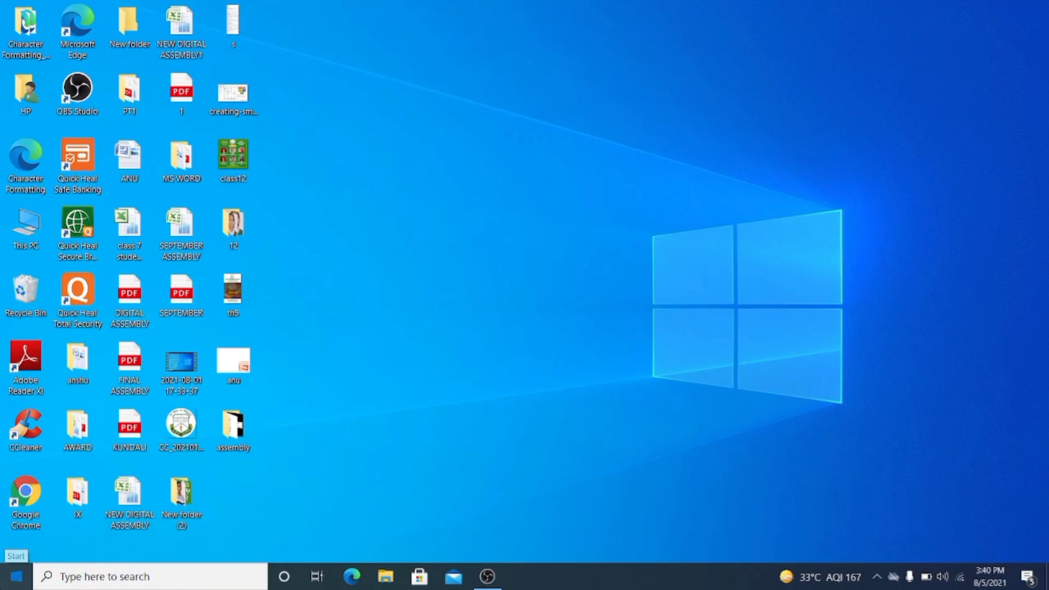
left_click(885, 312)
- Launch Microsoft Access again with the Run command and reopen the recent ARDEN database
right_click(15, 577)
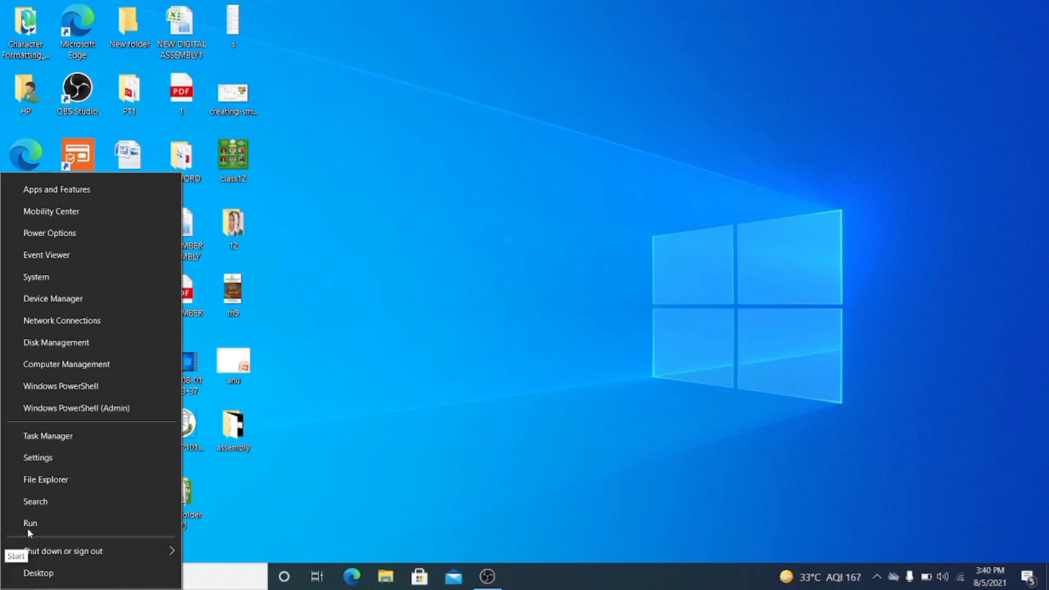
left_click(31, 523)
key("Return")
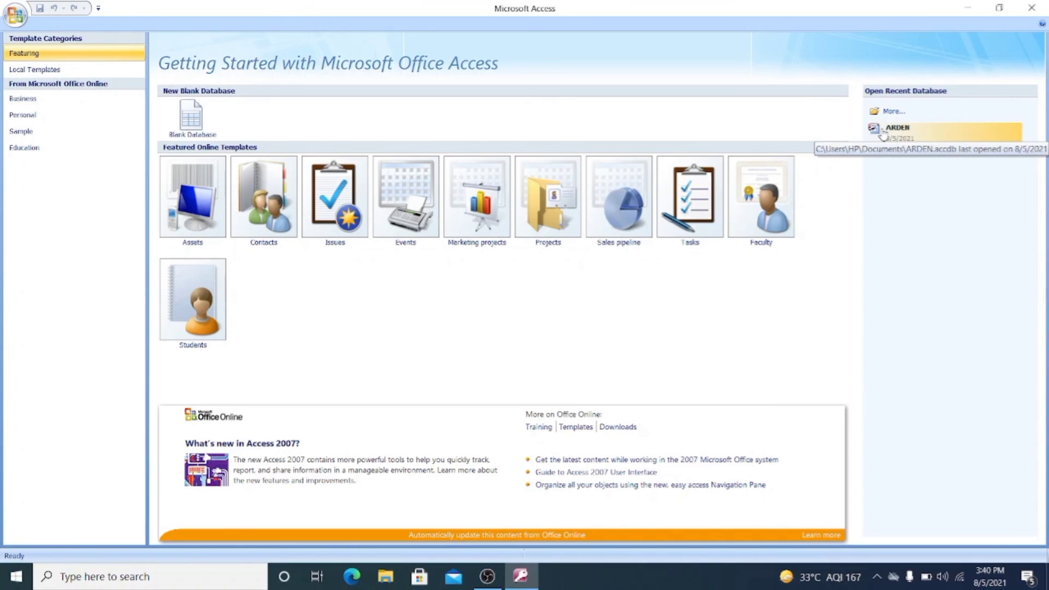
left_click(903, 136)
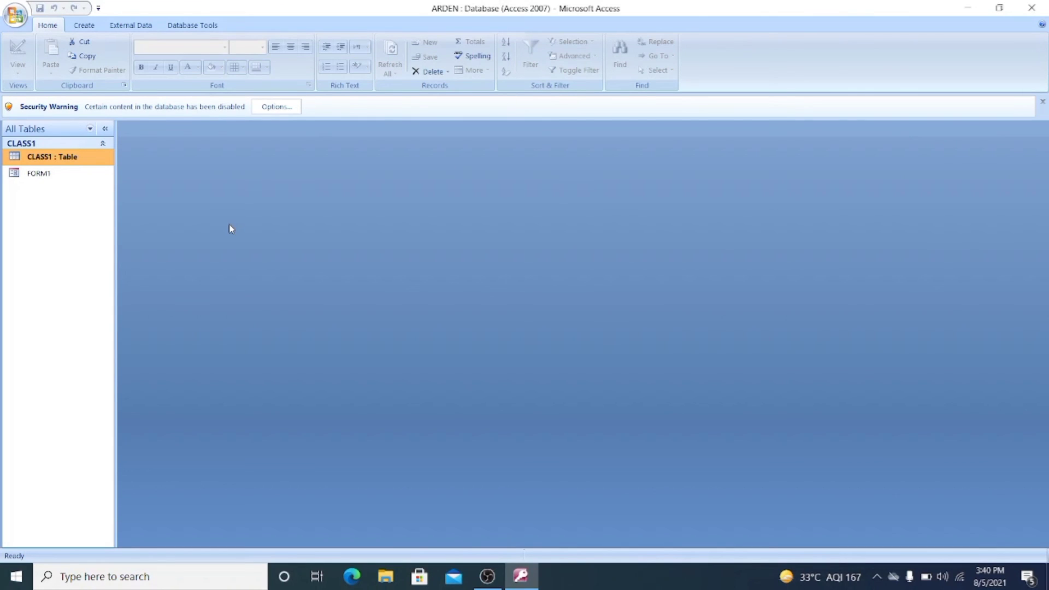
- Open the CLASS1 table in the reopened database and widen its EMAIL column to fit the addresses better
double_click(42, 158)
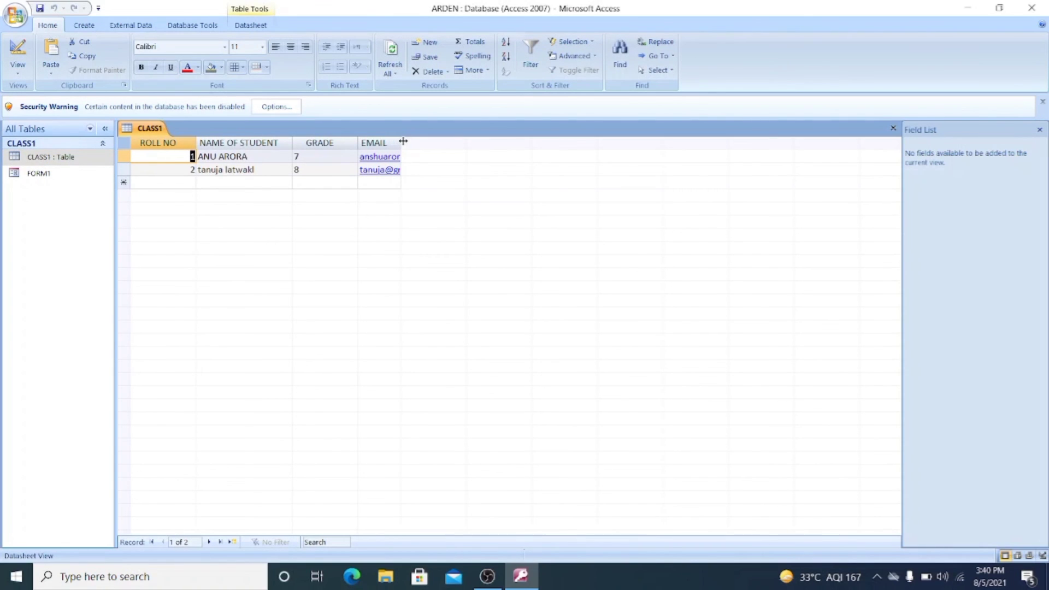
left_click_drag(403, 142, 468, 160)
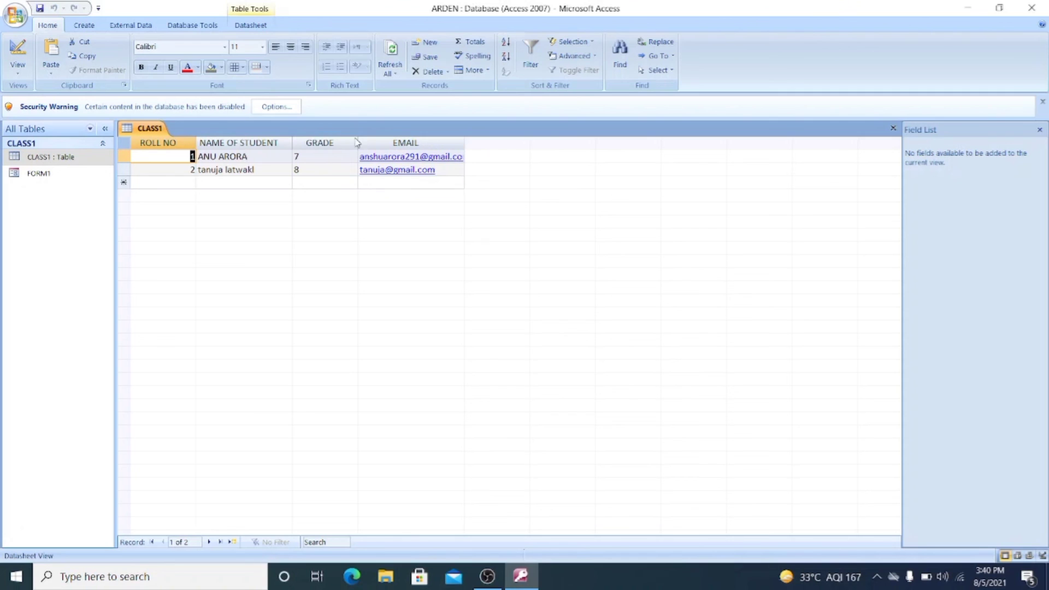